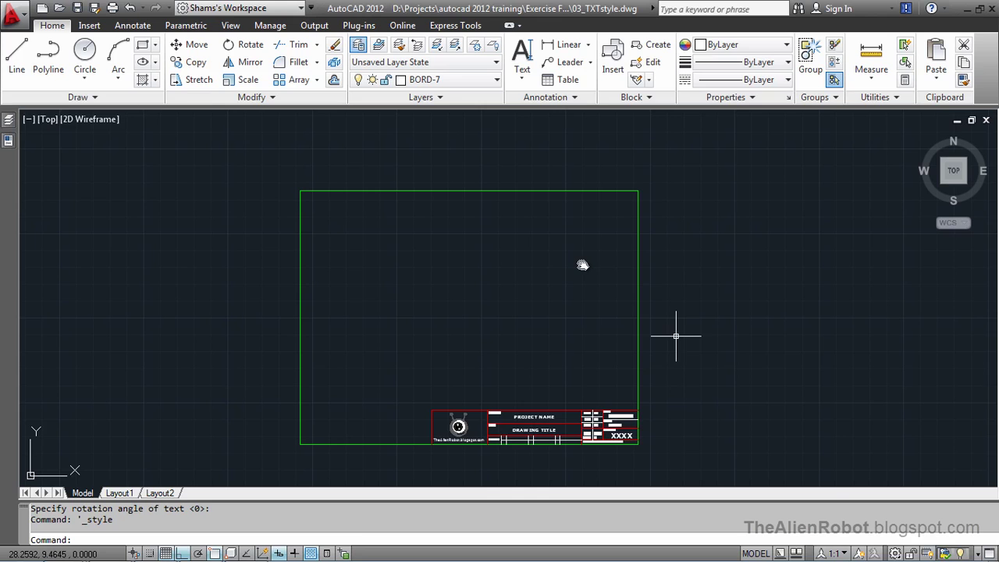
Zoom in and shift the sheet right so the drawing border fills the view.
scroll(666, 375, up, 1)
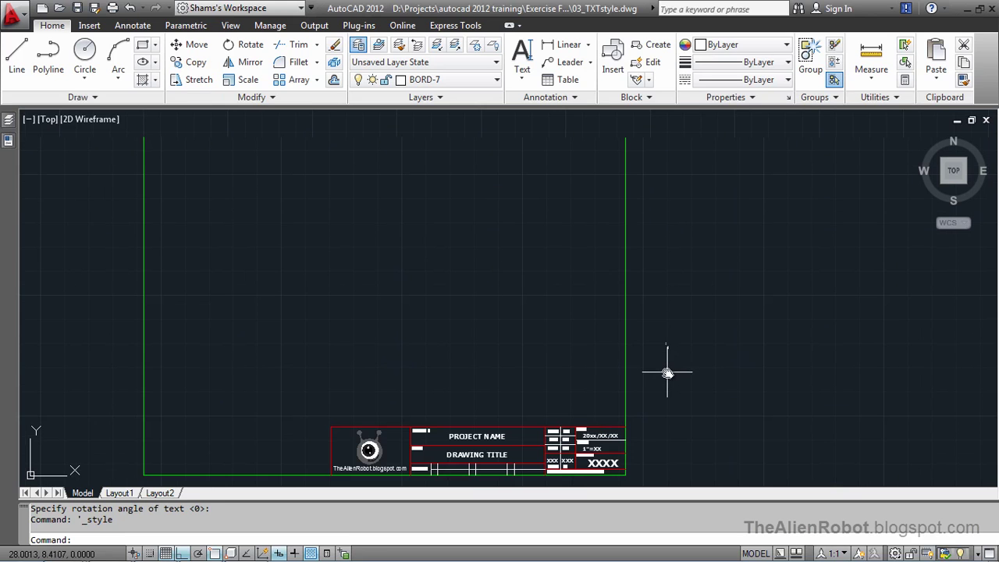
mouse_move(674, 345)
middle_down()
mouse_move(771, 346)
mouse_move(765, 330)
middle_up()
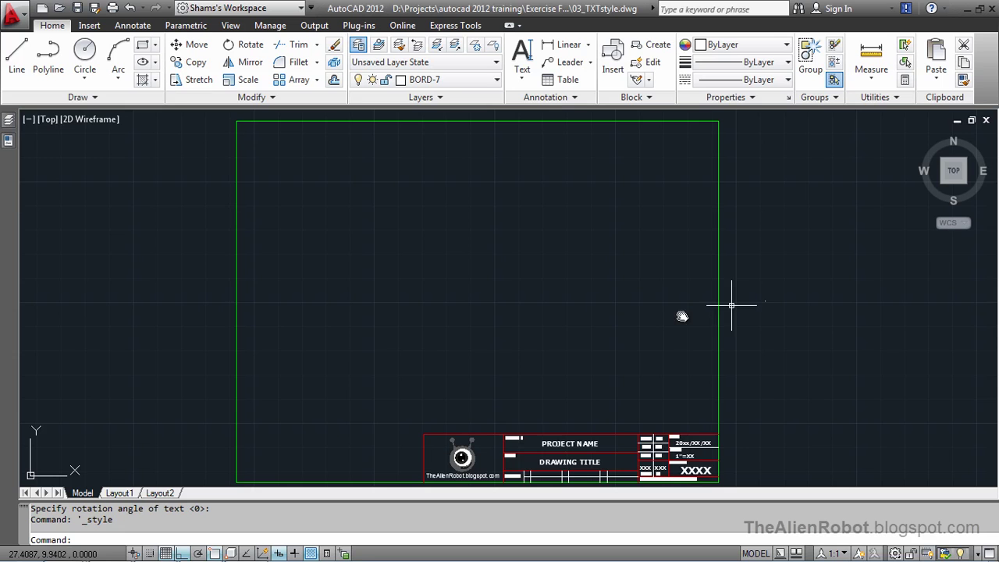
Zoom and center on the title block, then expand the Annotation panel style options.
scroll(633, 344, up, 2)
scroll(616, 383, up, 1)
mouse_move(606, 406)
middle_down()
mouse_move(601, 196)
mouse_move(629, 117)
middle_up()
mouse_move(682, 165)
middle_down()
mouse_move(635, 174)
mouse_move(626, 216)
mouse_move(601, 201)
middle_up()
middle_drag(504, 309, 519, 313)
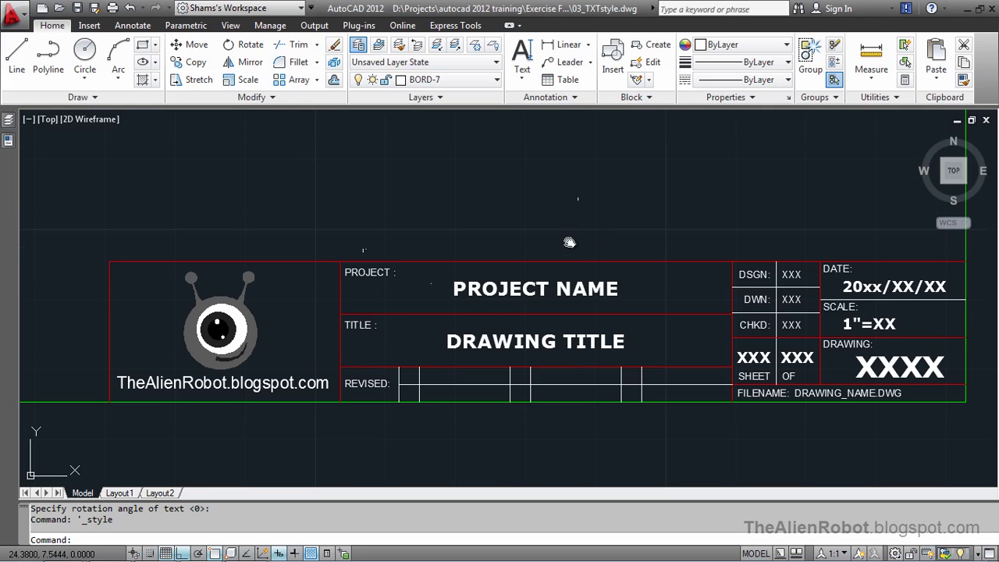
middle_drag(570, 242, 554, 272)
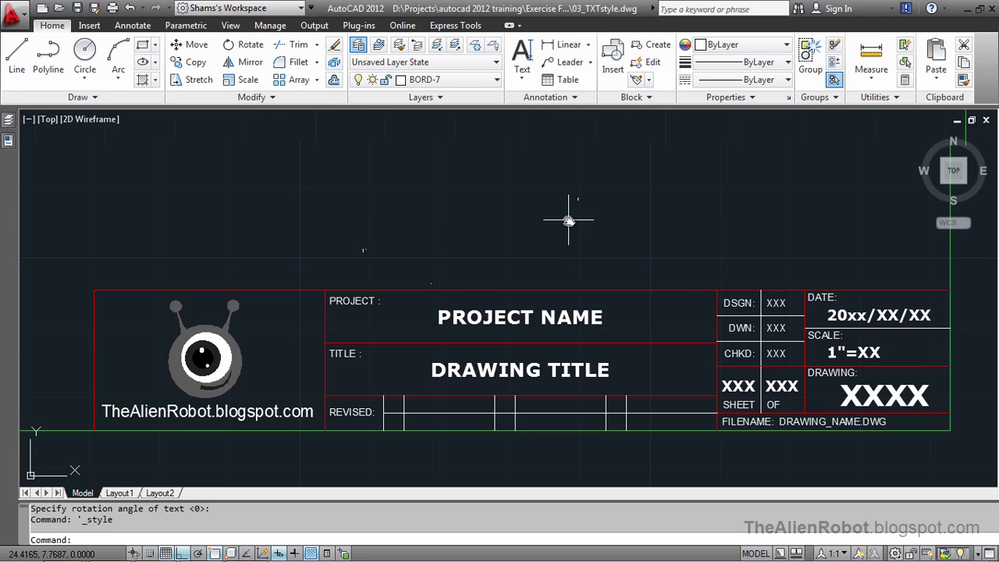
click(576, 98)
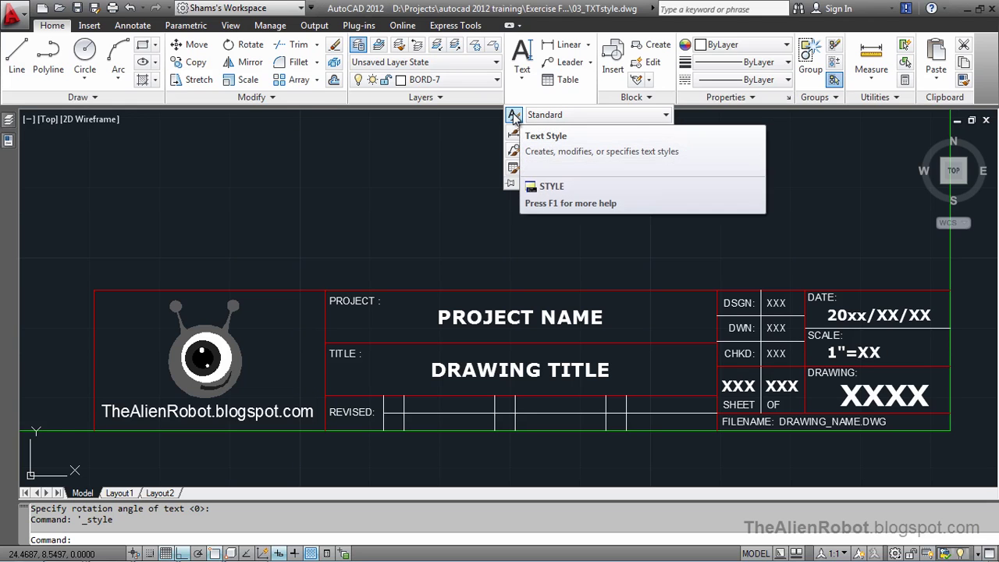
Open the Text Style dialog and inspect the Small text style (Arial, 0.1 height).
click(514, 116)
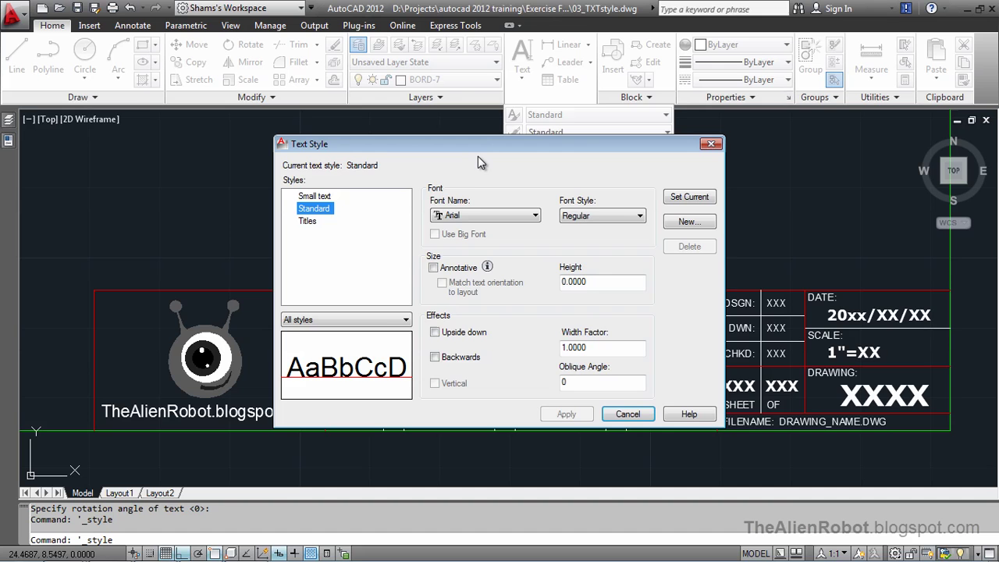
drag(485, 150, 507, 143)
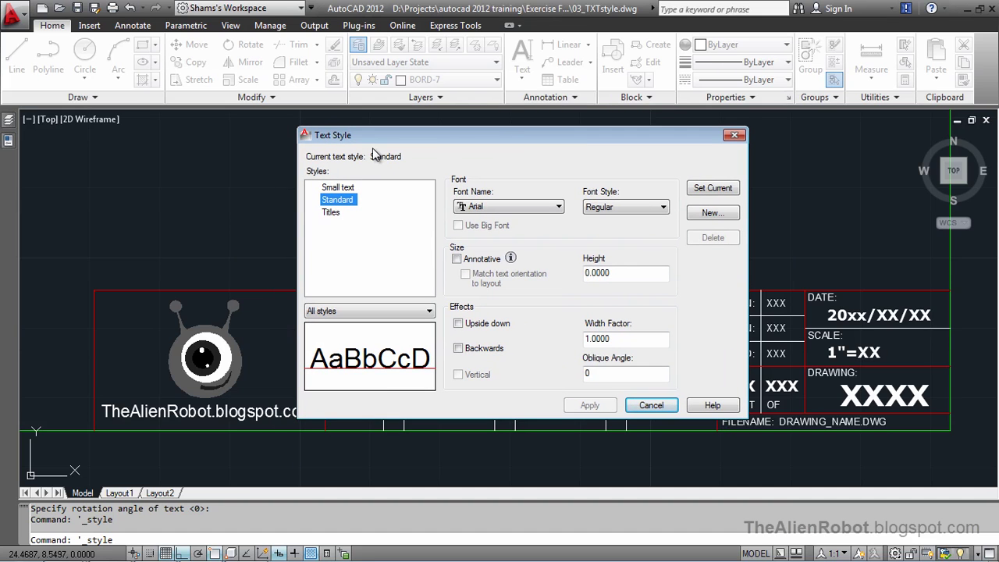
drag(442, 139, 451, 139)
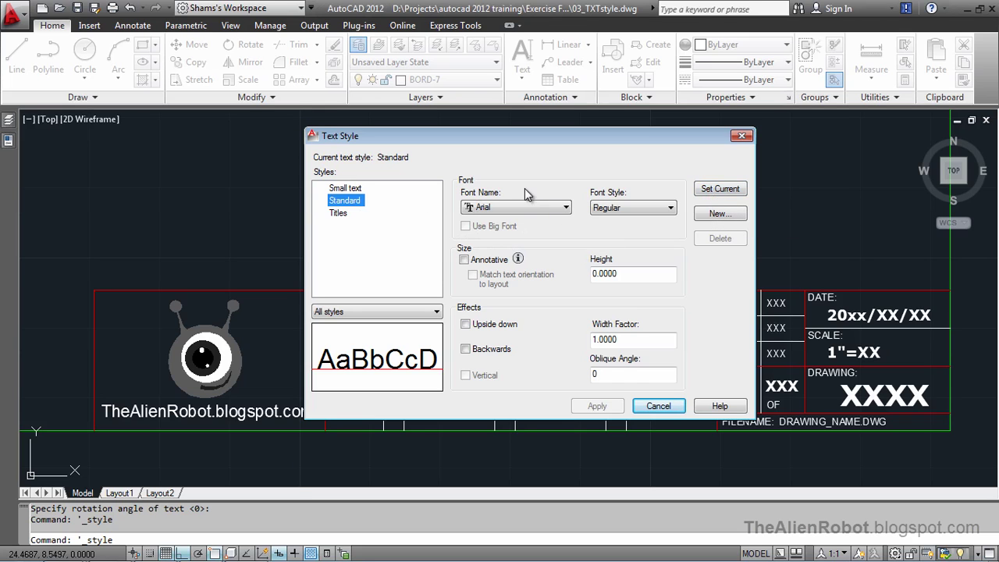
click(343, 190)
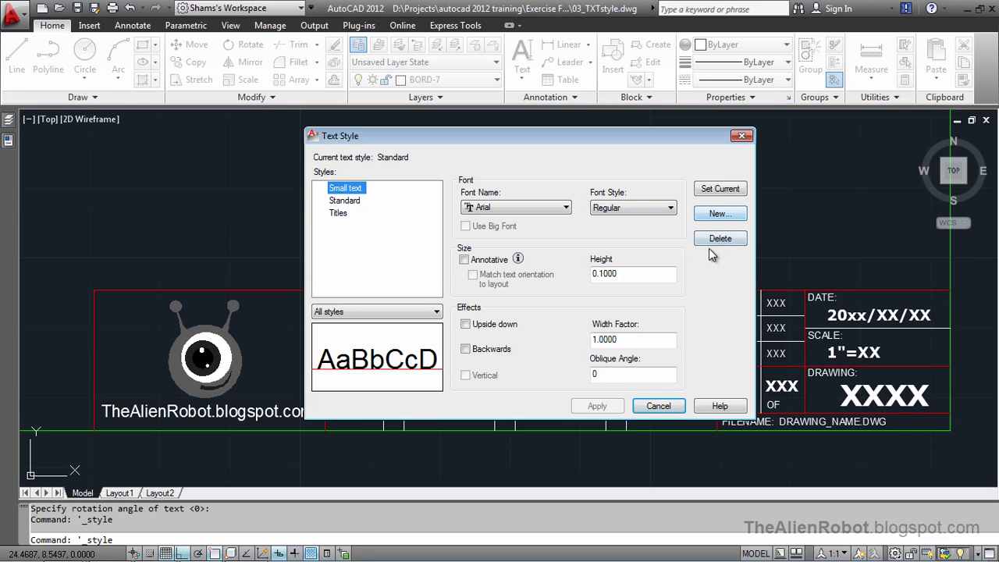
Create a new text style named 'General Notes' and select it in the Styles list.
click(714, 216)
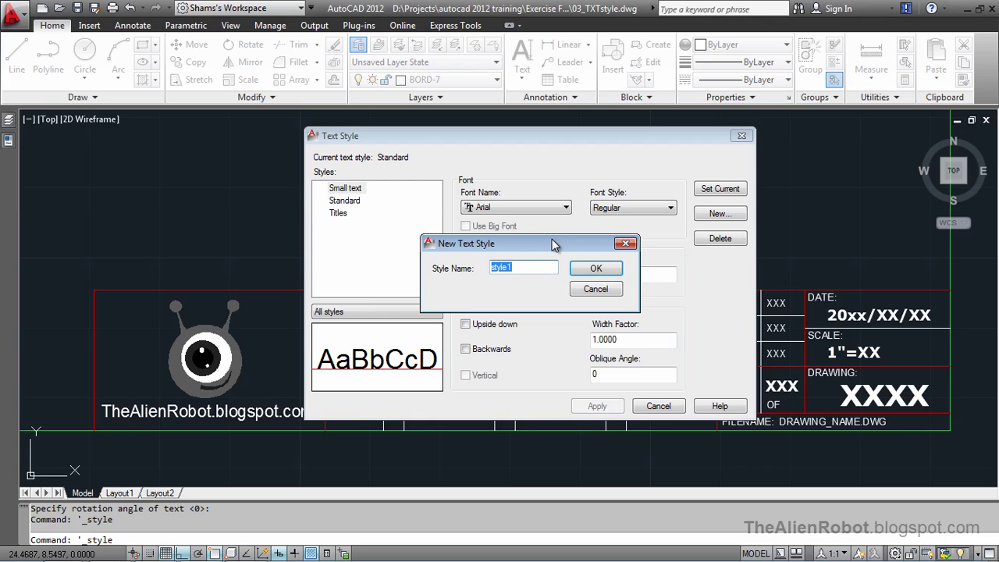
drag(541, 246, 548, 248)
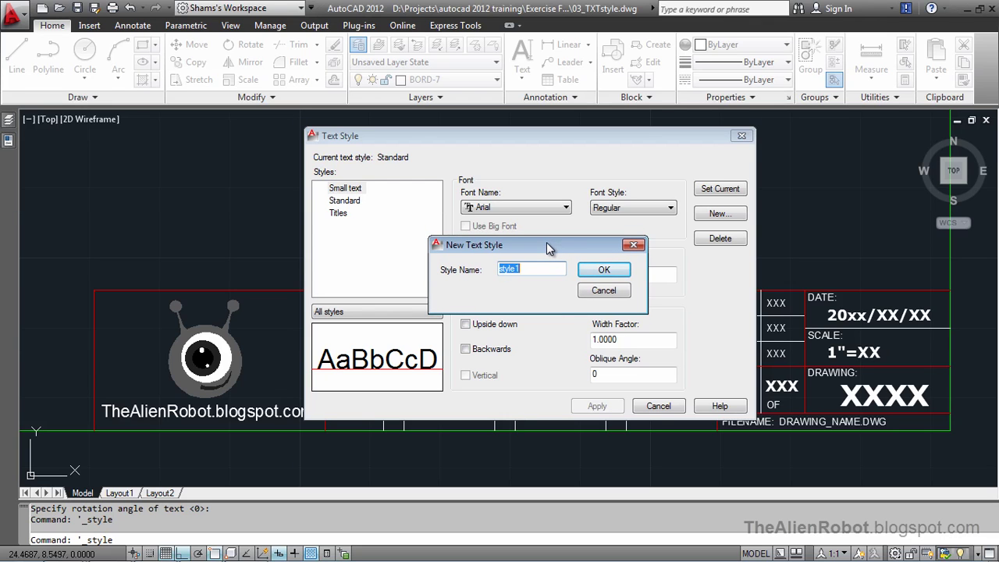
text(Ge)
text(neral Notes)
click(610, 270)
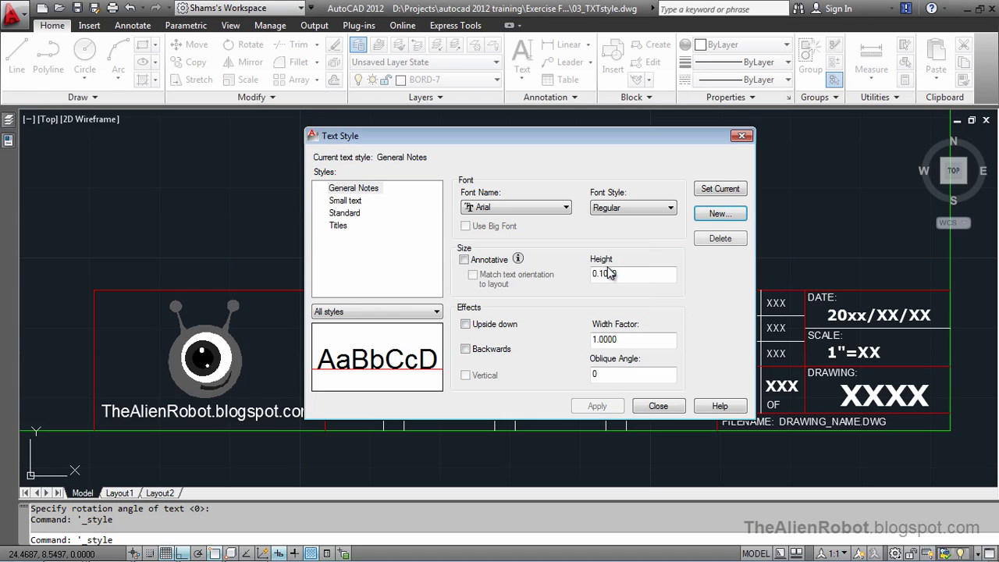
click(367, 192)
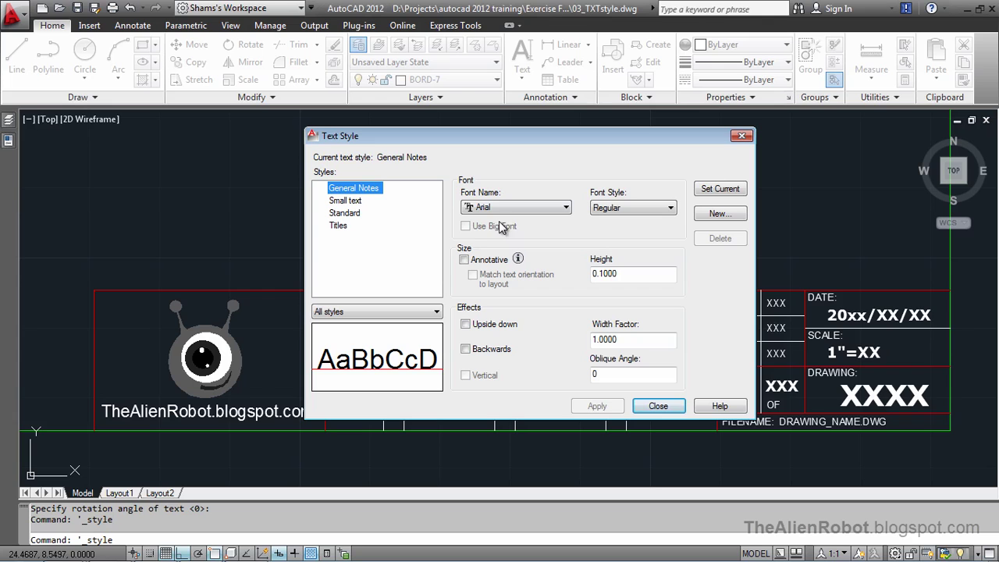
Choose simplex.shx from the Font Name list for the General Notes style.
click(565, 209)
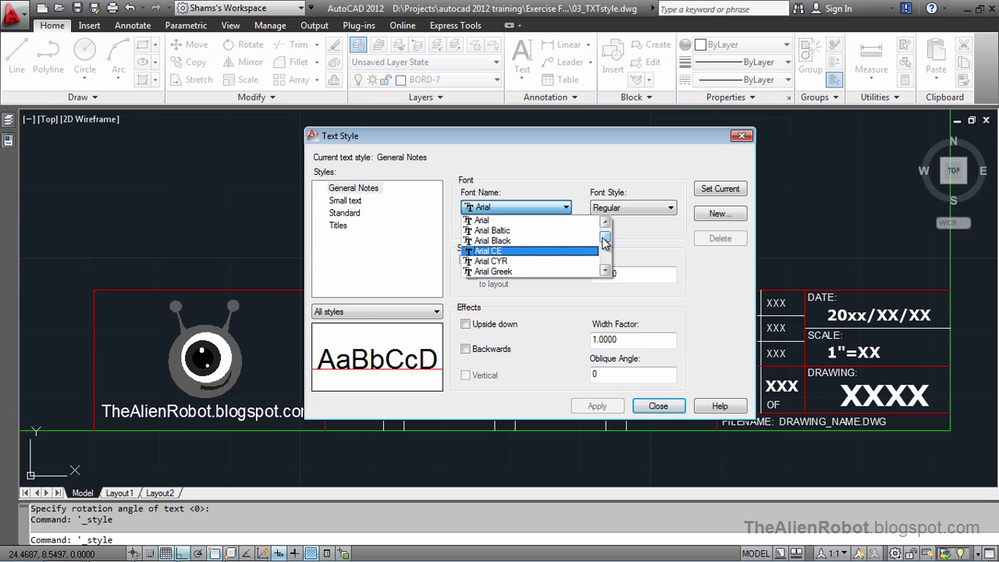
drag(602, 242, 603, 248)
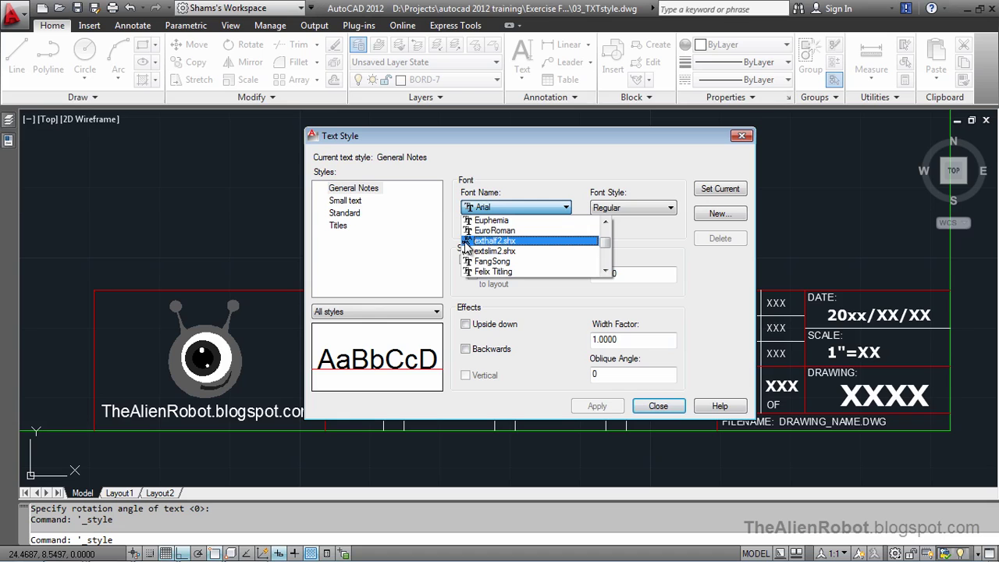
scroll(466, 245, down, 3)
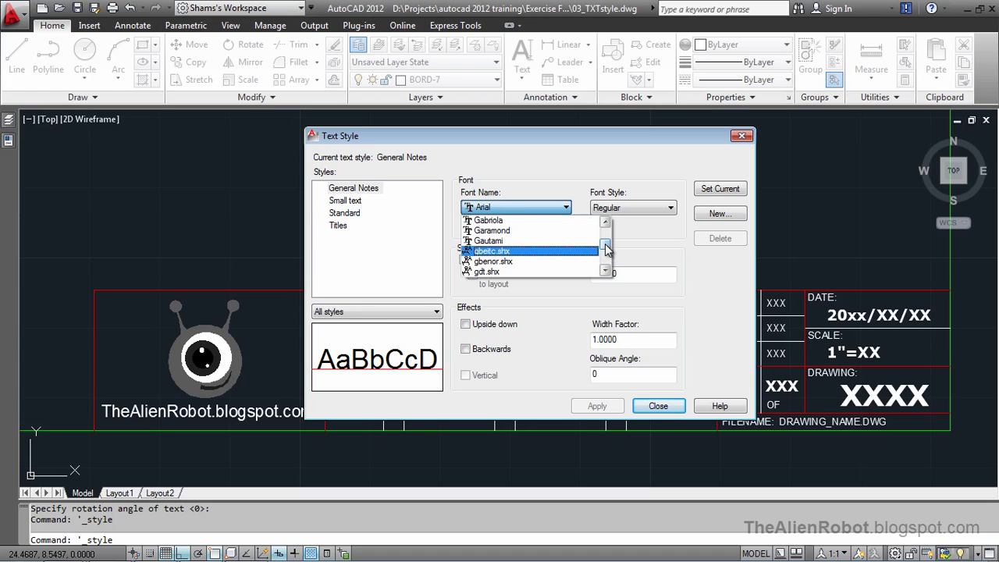
click(605, 269)
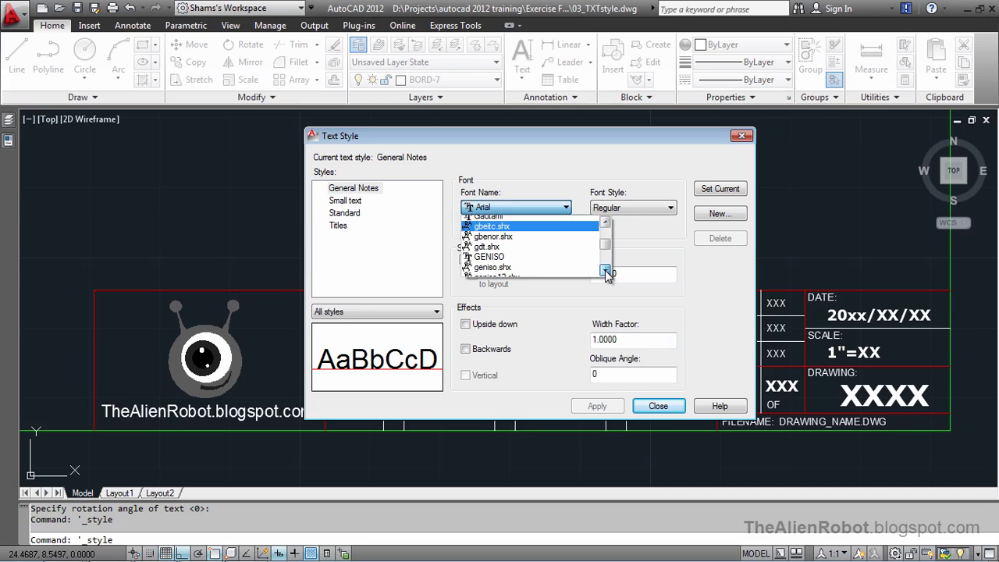
click(605, 270)
click(605, 270)
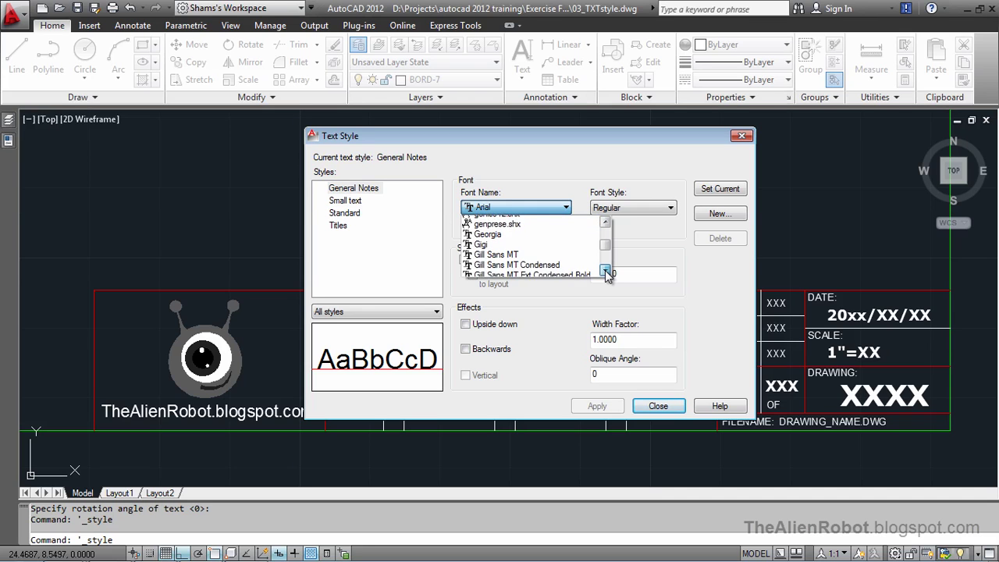
key(s)
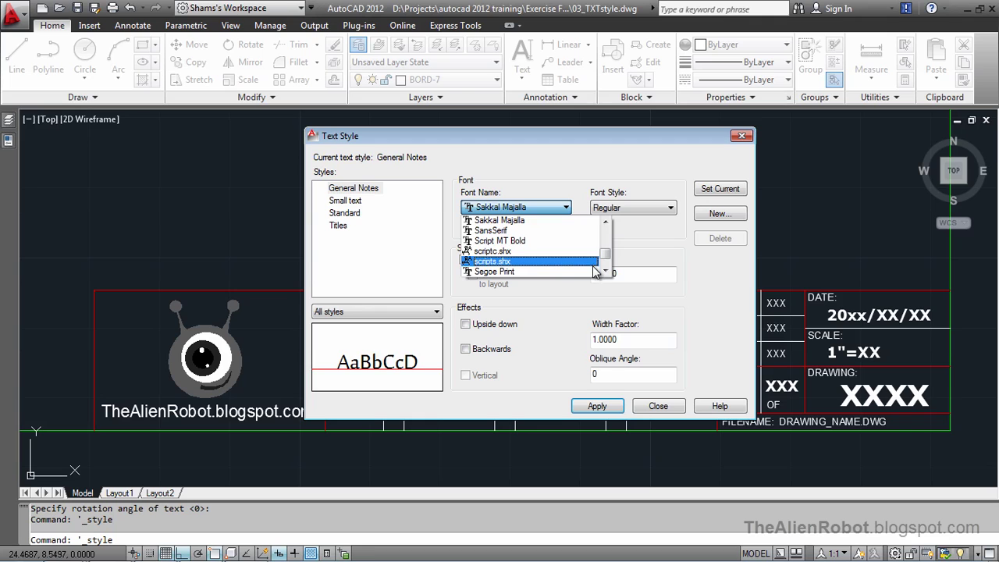
click(605, 269)
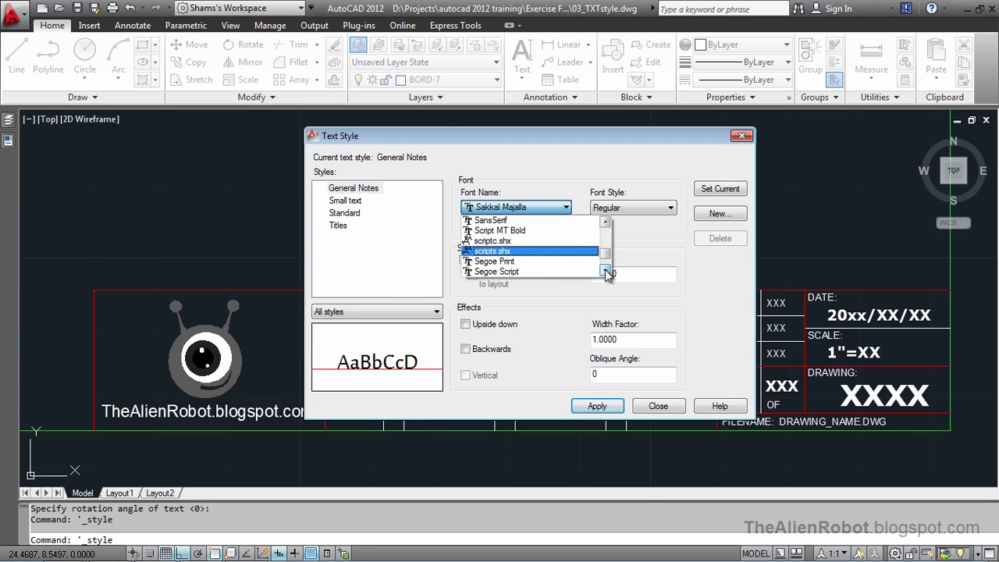
click(605, 269)
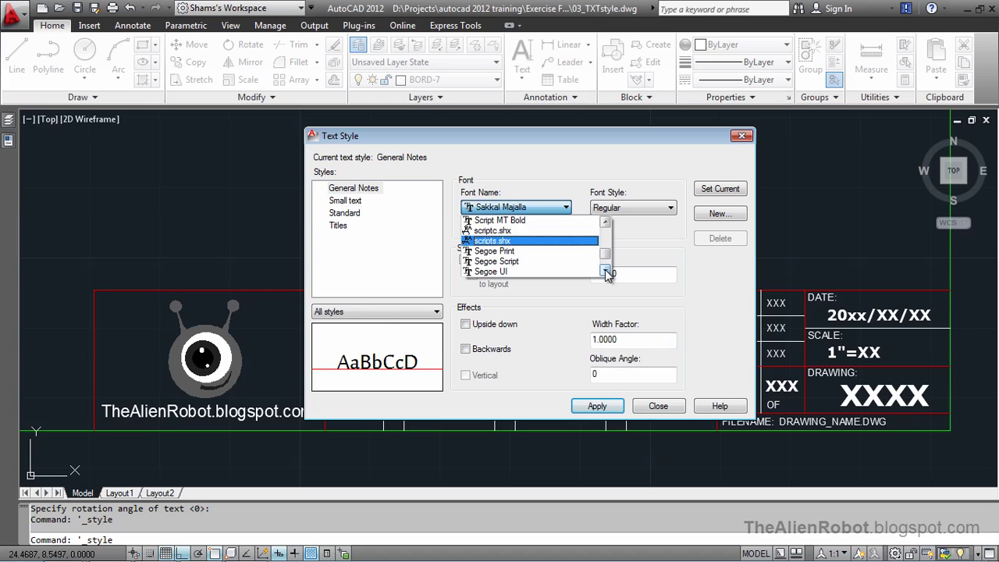
click(605, 269)
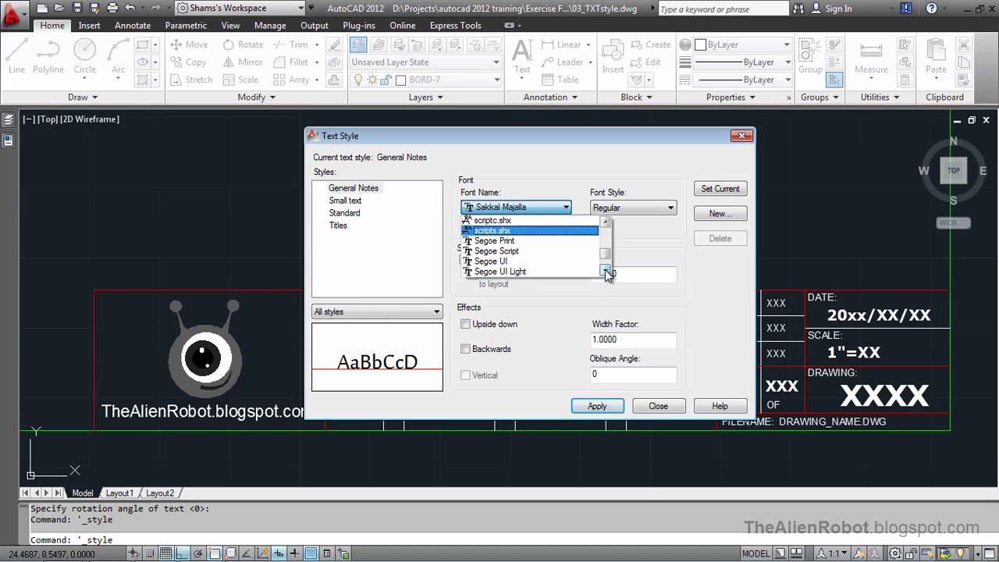
click(605, 269)
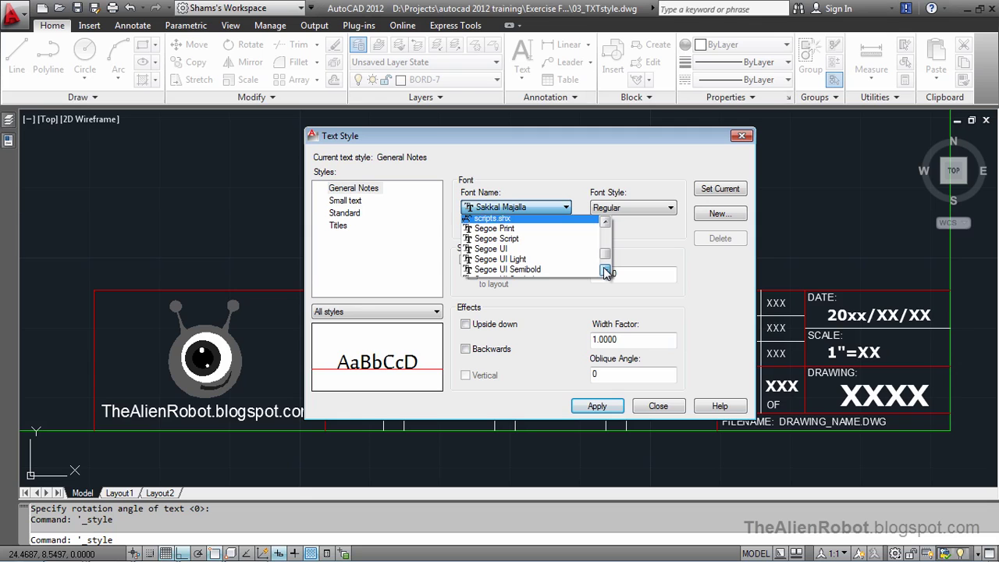
click(604, 269)
click(604, 268)
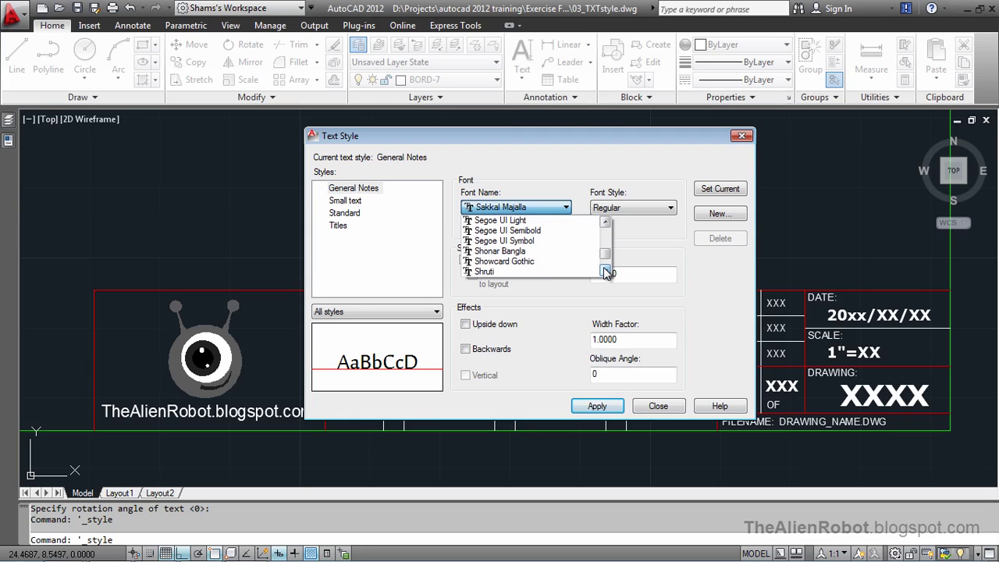
click(604, 269)
click(604, 269)
click(604, 269)
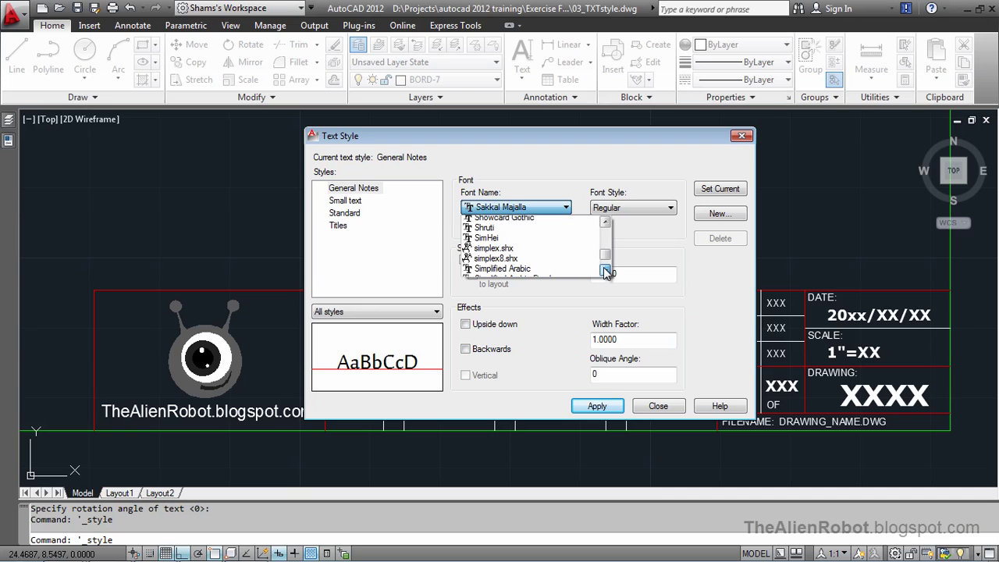
click(604, 268)
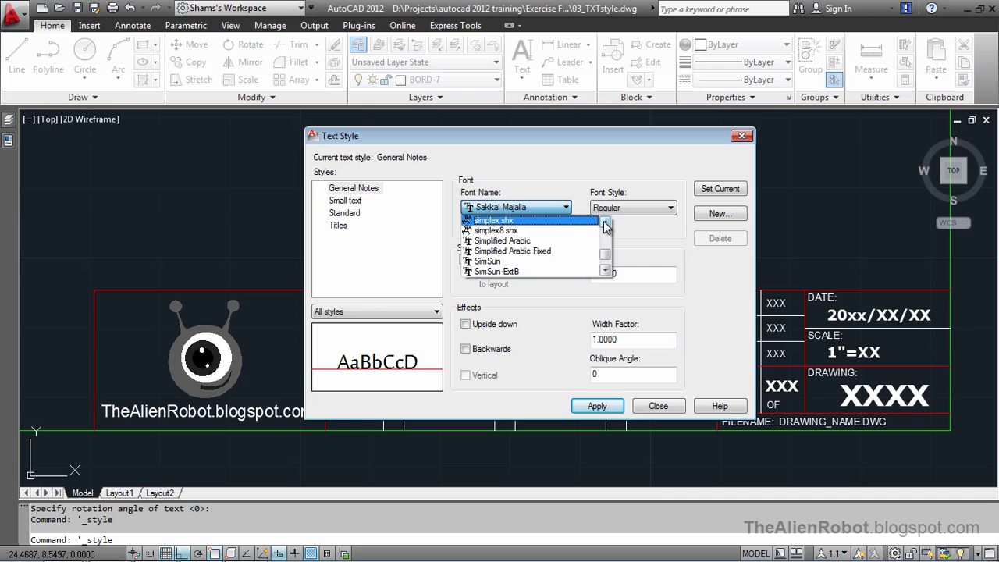
click(541, 221)
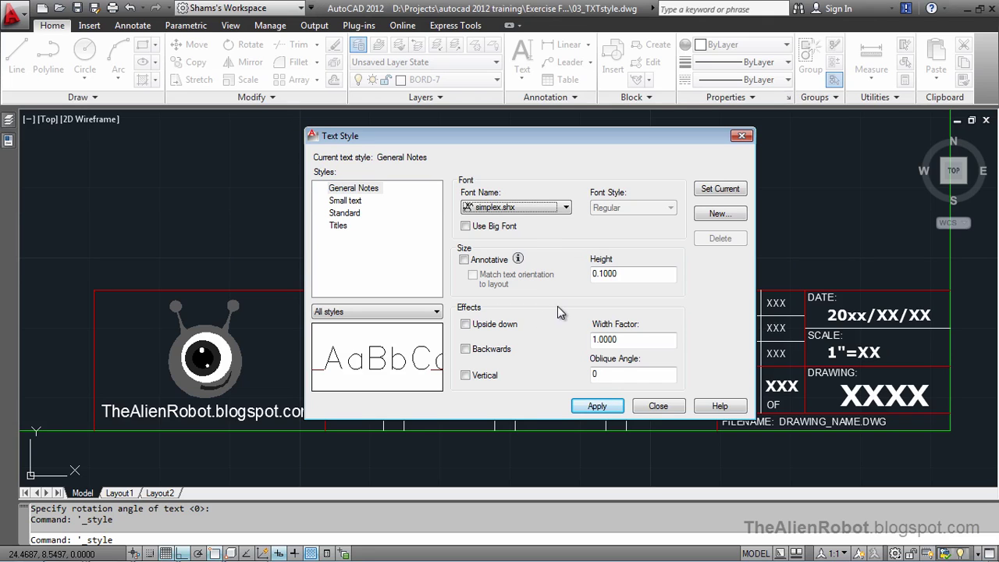
Set General Notes height to 0 and try a width factor of 2 in the preview.
click(623, 274)
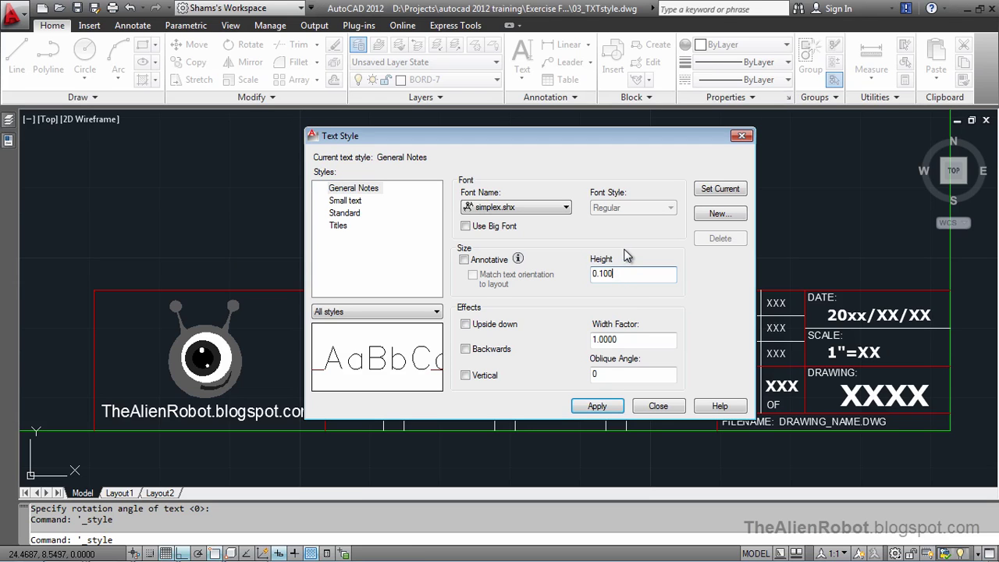
key(BackSpace)
key(BackSpace)
key(BackSpace)
key(Tab)
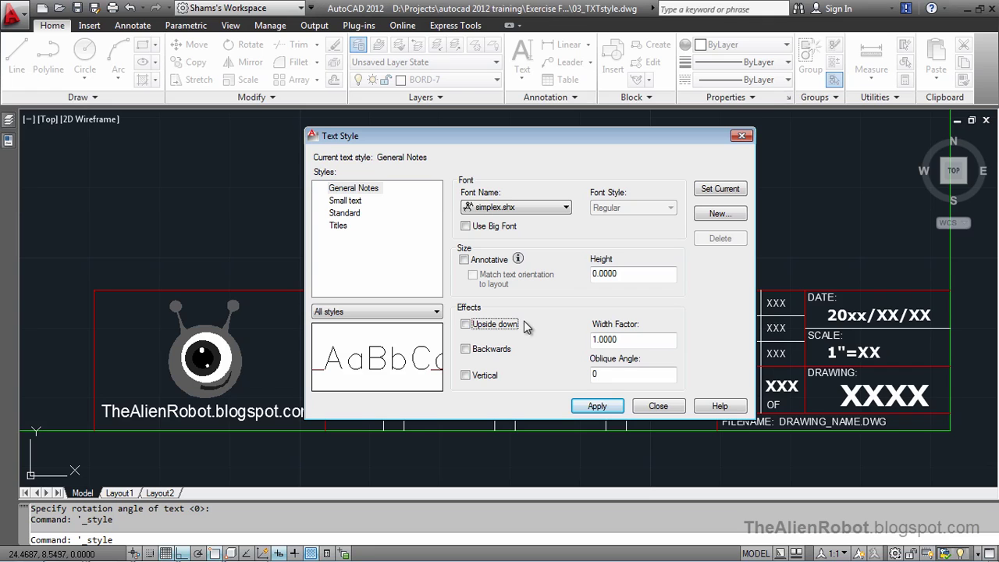
mouse_move(612, 341)
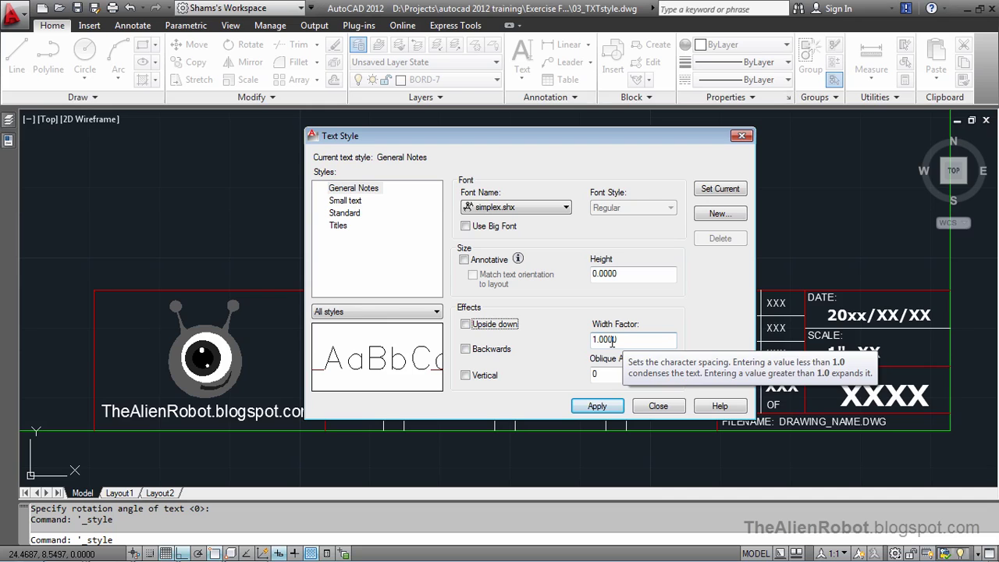
click(620, 341)
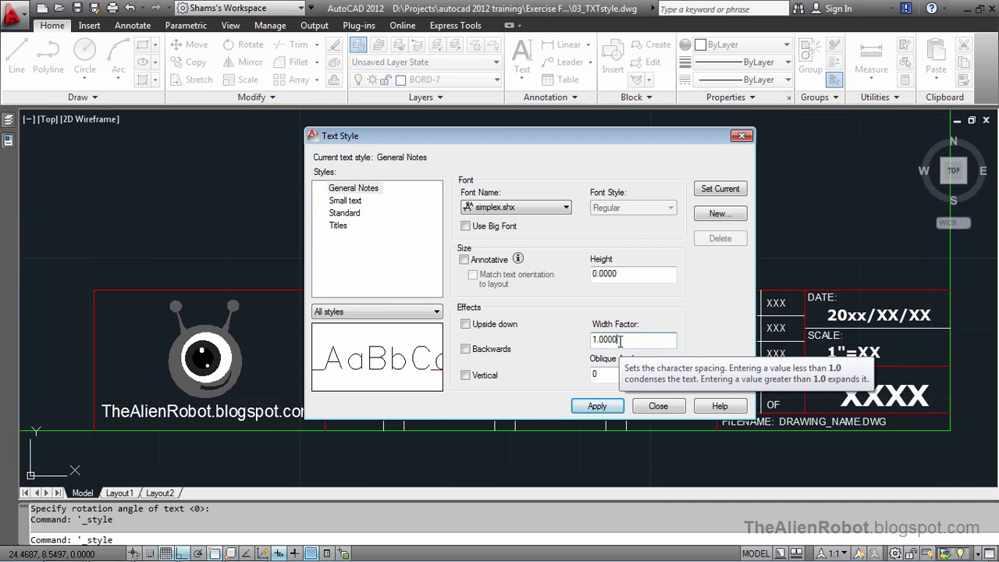
double_click(620, 341)
text(4)
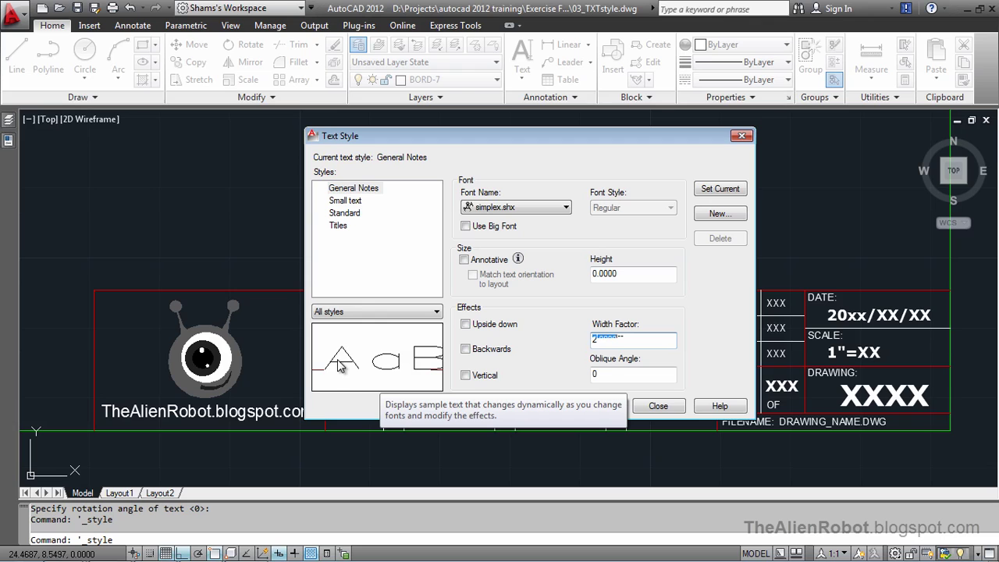
text(2)
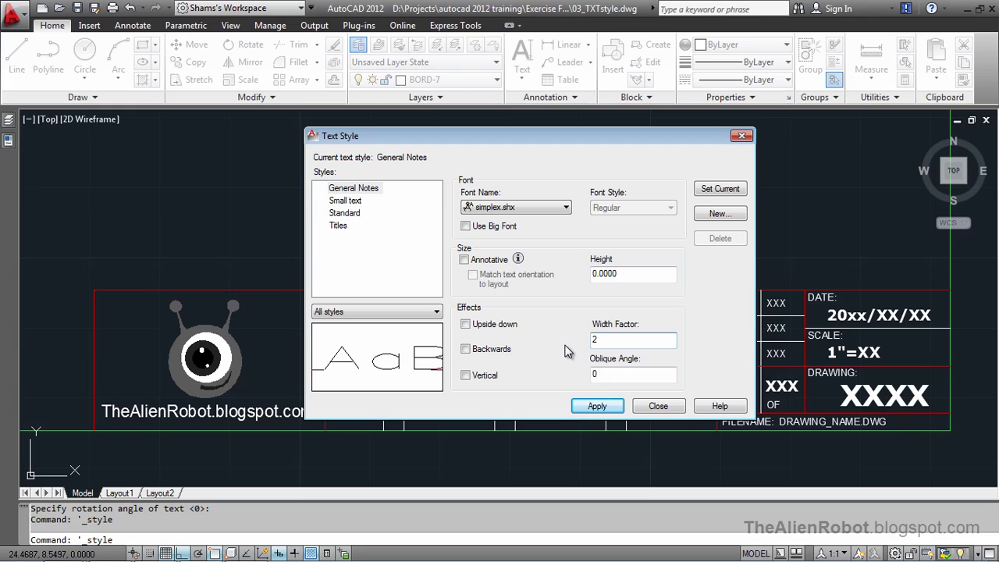
text(1)
Set the General Notes width factor to 1 and oblique angle to 1.
key(BackSpace)
text(1)
key(Tab)
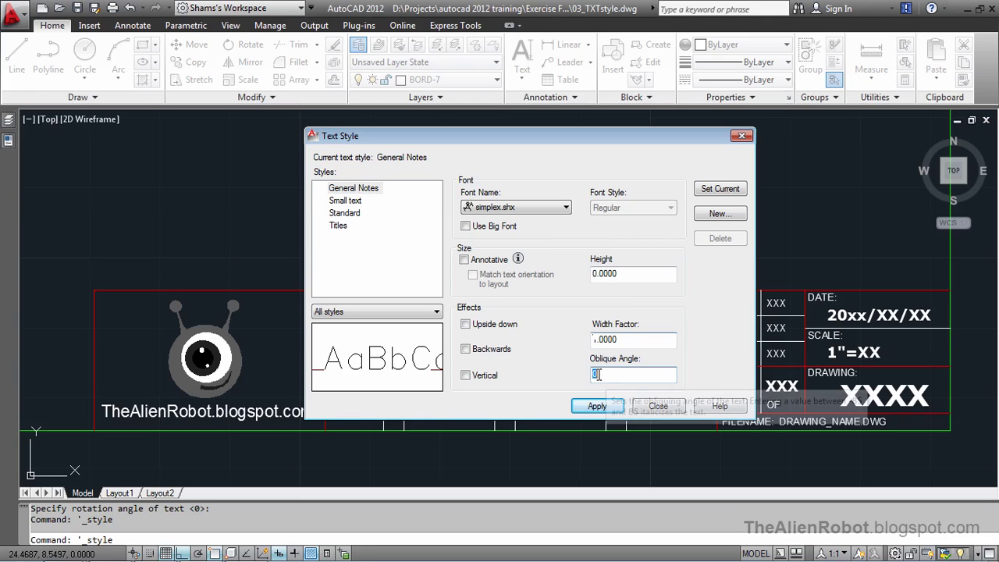
mouse_move(633, 374)
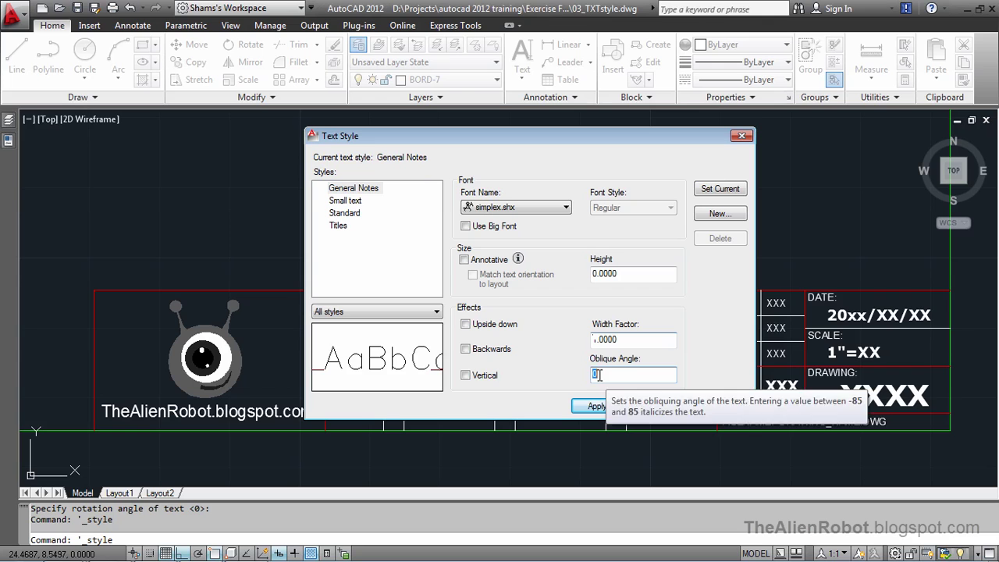
text(20)
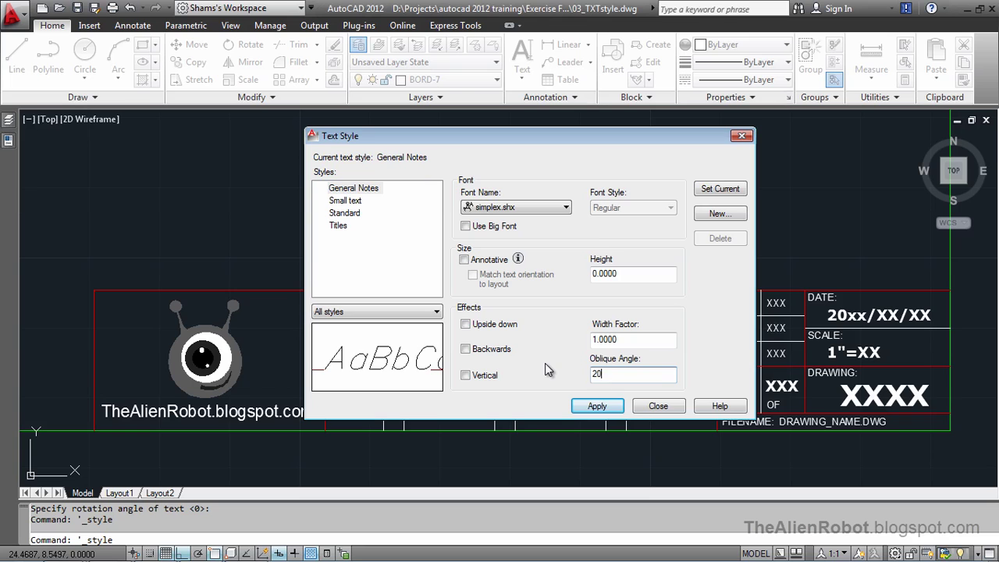
key(BackSpace)
key(BackSpace)
text(1)
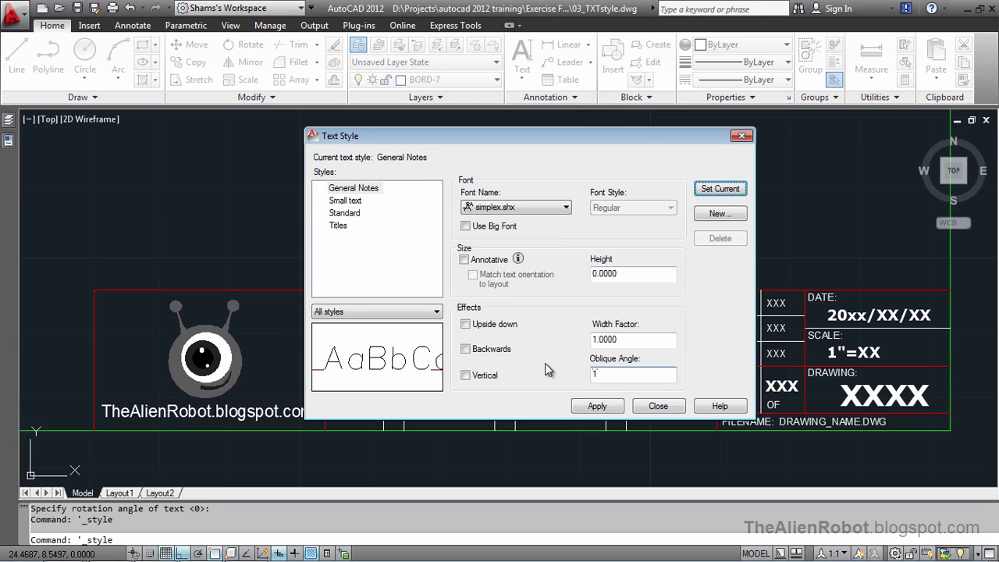
Preview the Upside down, Backwards and Vertical lettering effects.
click(466, 324)
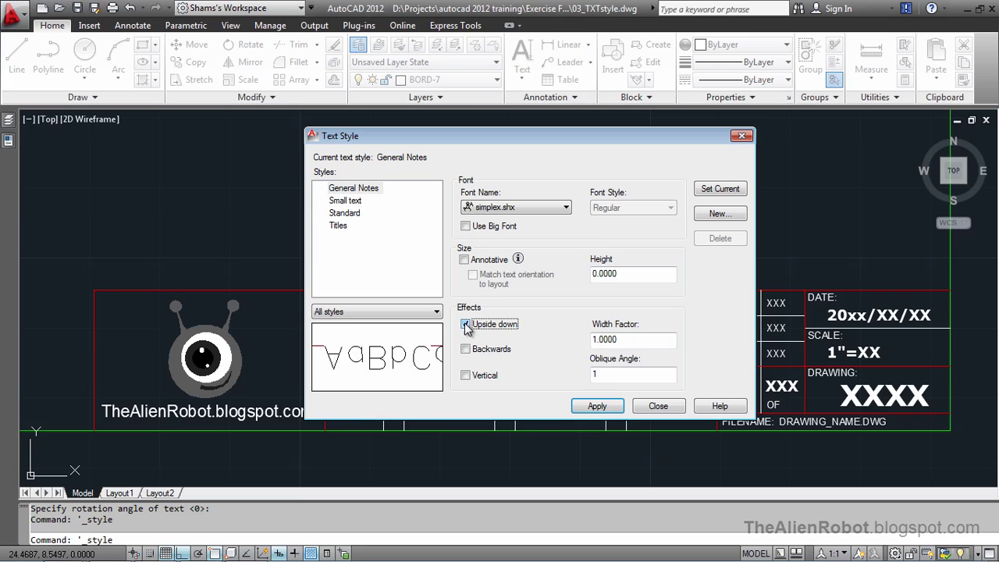
click(466, 325)
click(466, 349)
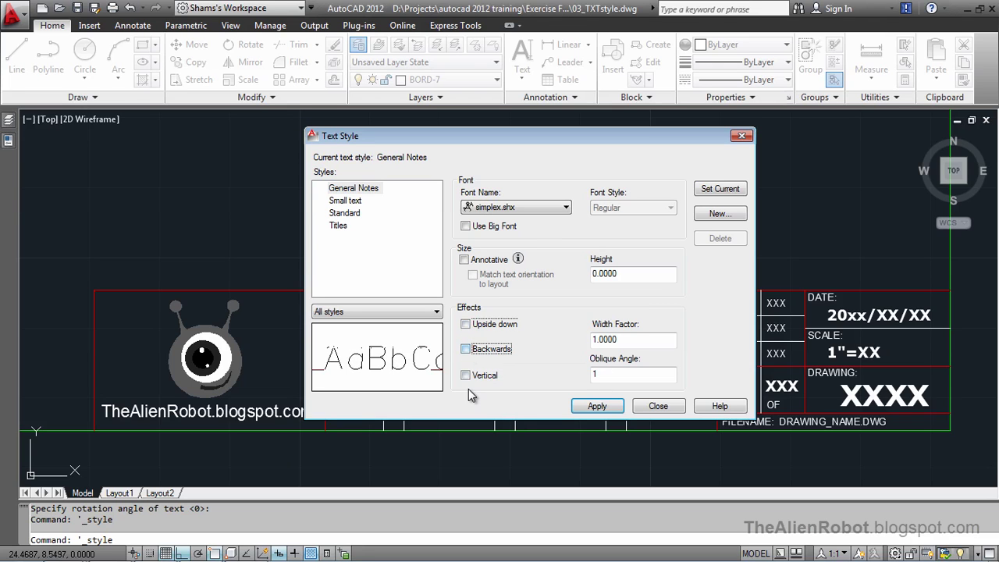
click(465, 376)
Apply the General Notes style changes and close the Text Style dialog.
drag(661, 134, 654, 146)
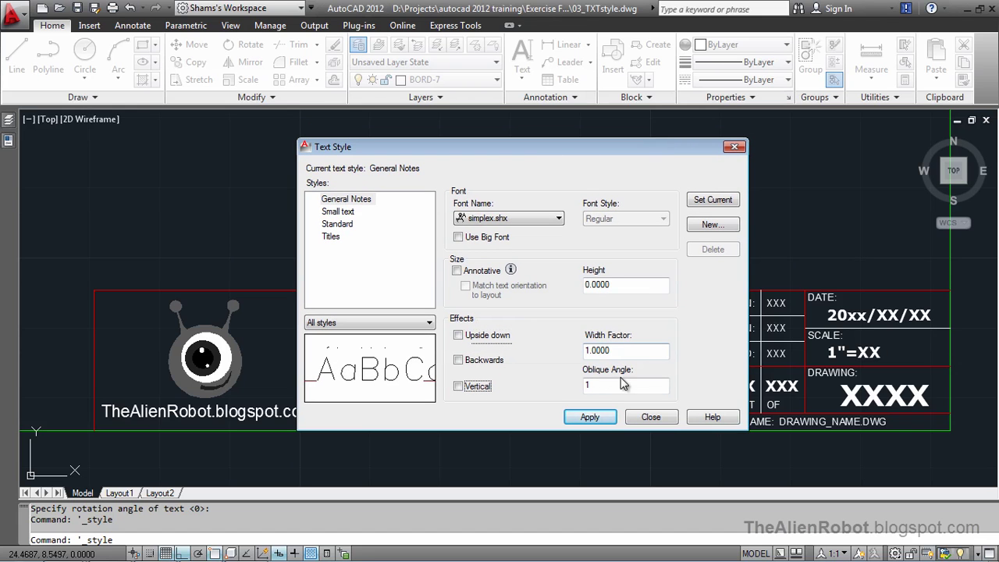
click(590, 417)
click(646, 418)
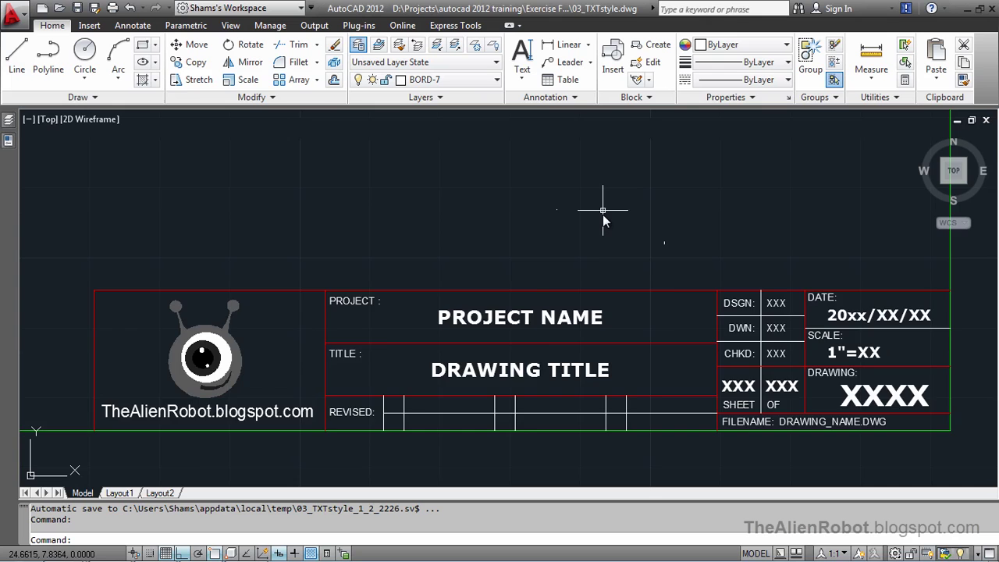
scroll(601, 214, down, 2)
mouse_move(598, 227)
middle_down()
mouse_move(545, 304)
mouse_move(575, 325)
middle_up()
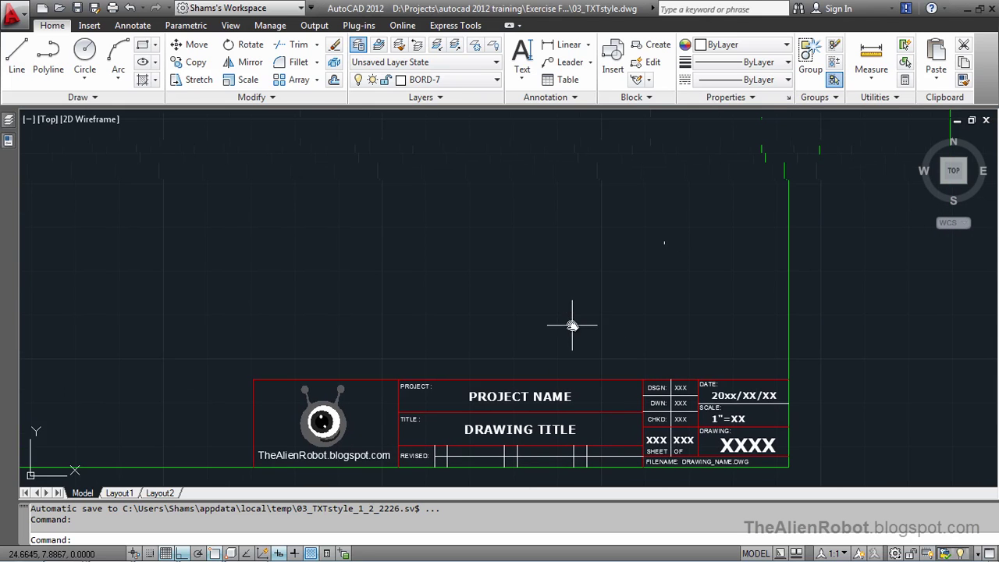
middle_drag(557, 289, 575, 286)
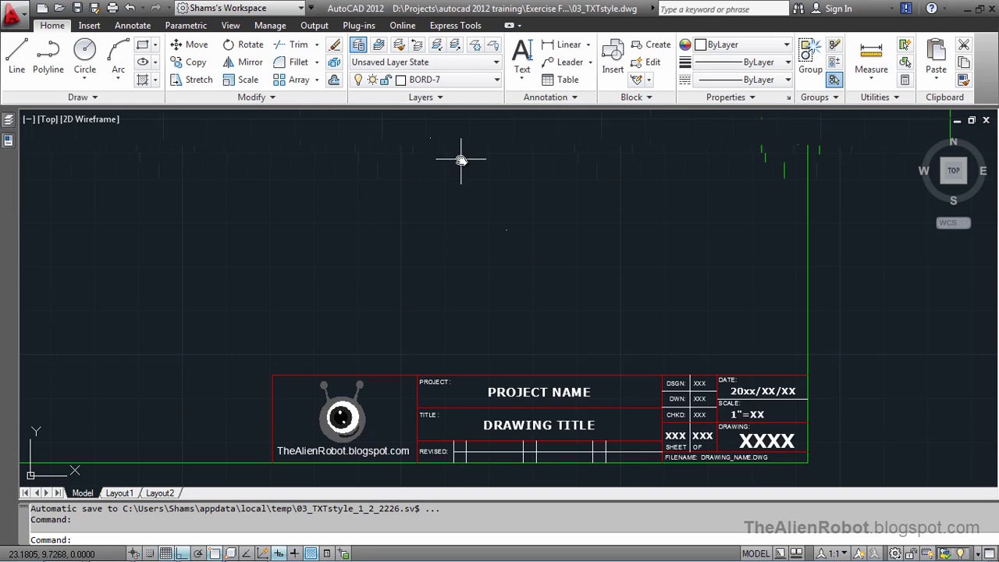
Write 'this is what the general note style looks like.' as 0.2-high, 0° single-line text.
scroll(456, 160, down, 2)
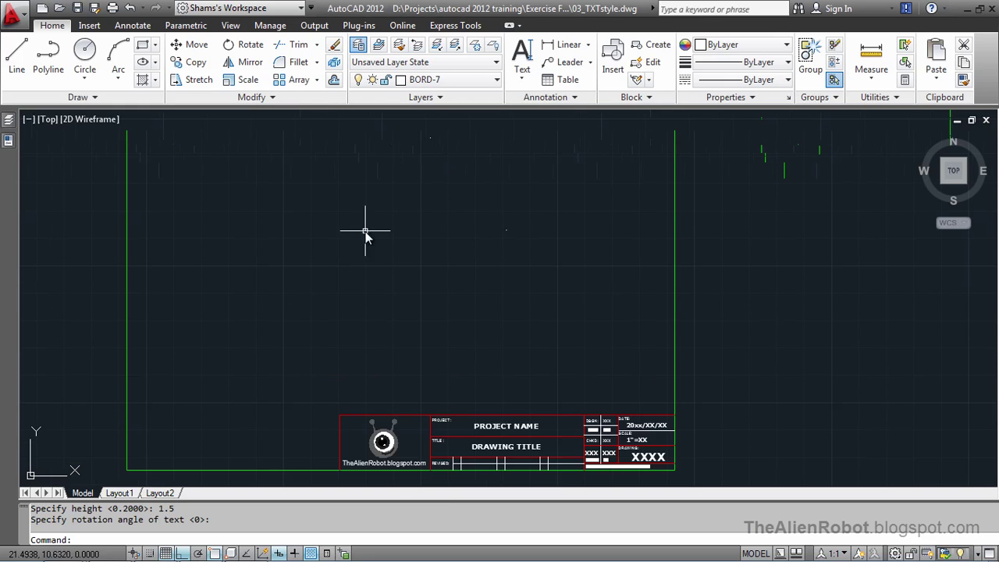
click(522, 75)
click(544, 138)
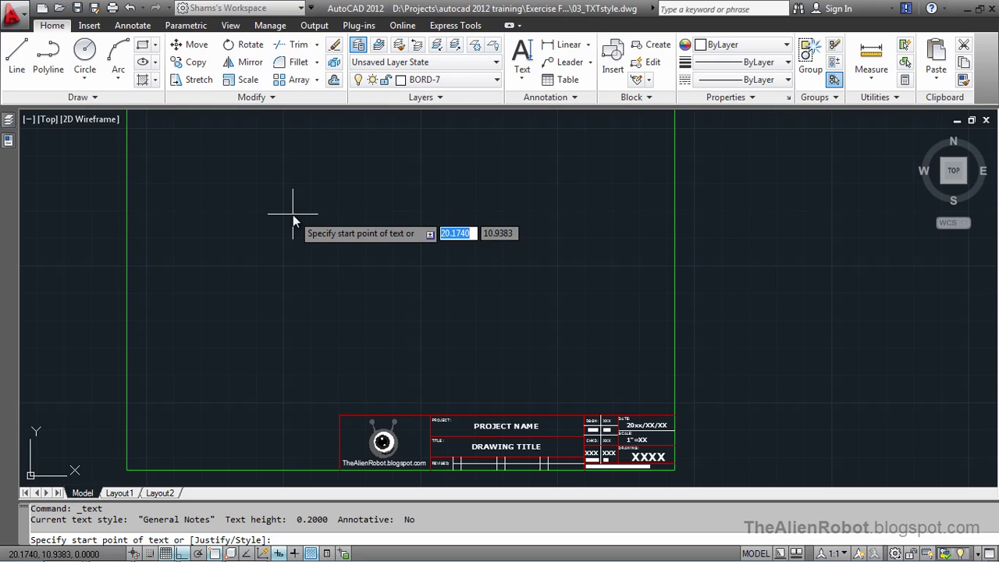
click(285, 195)
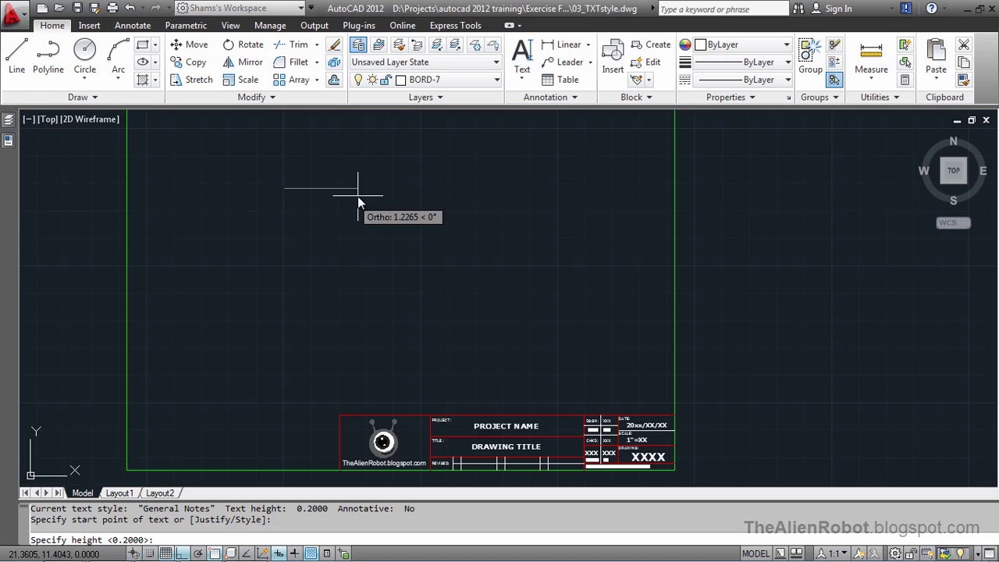
text(.2)
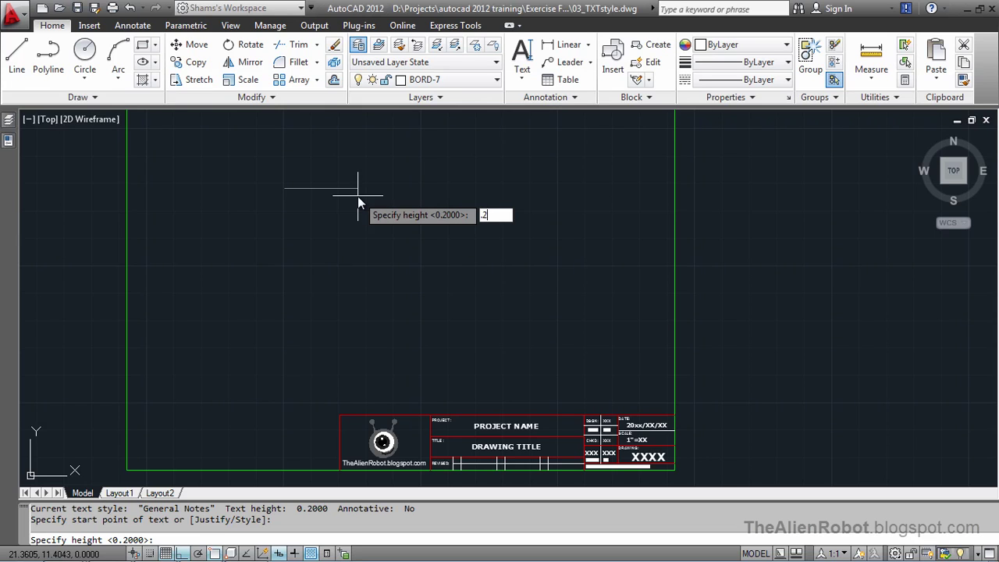
key(Return)
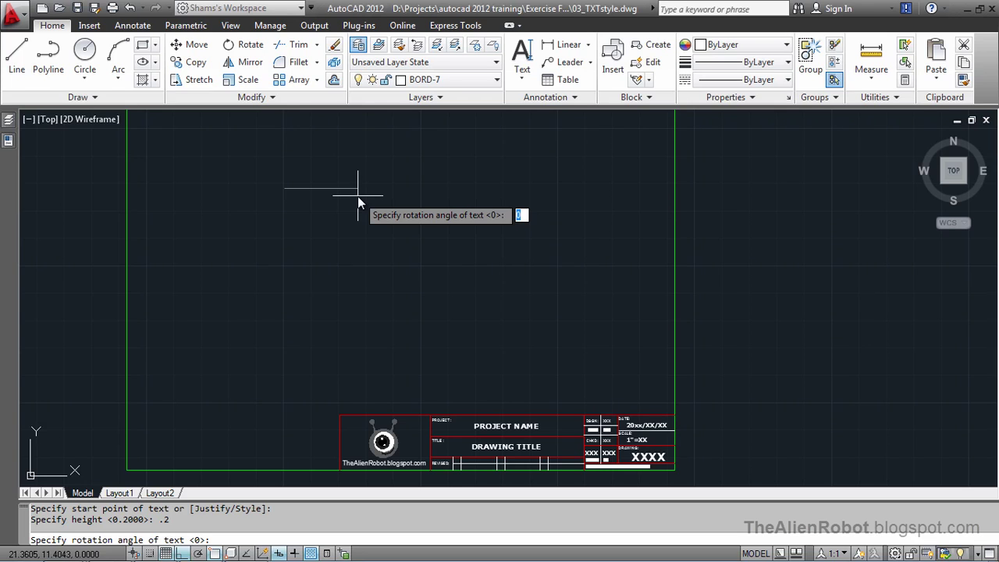
key(Return)
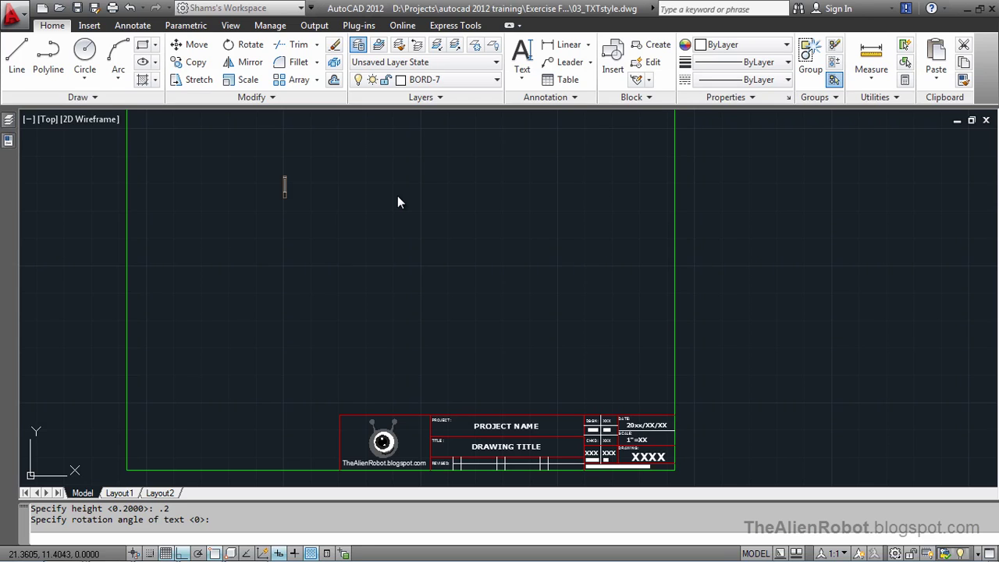
text(this is )
text(what )
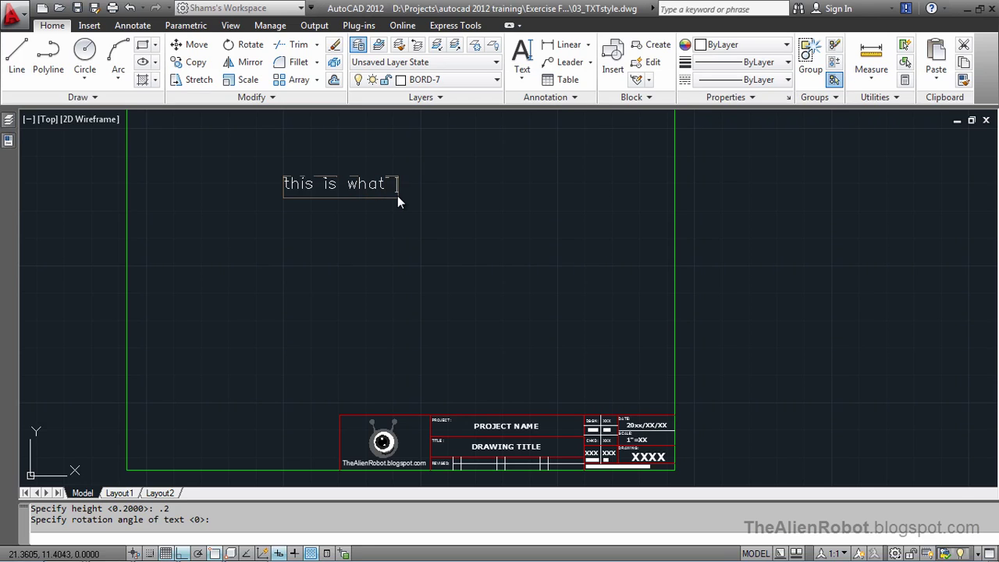
text(the ge)
text(neral no)
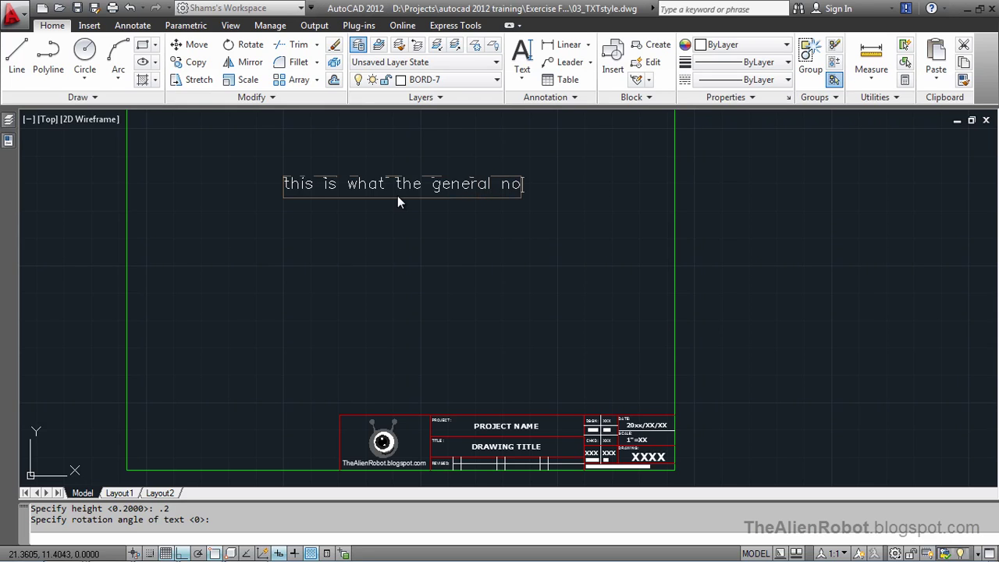
text(te)
text( st)
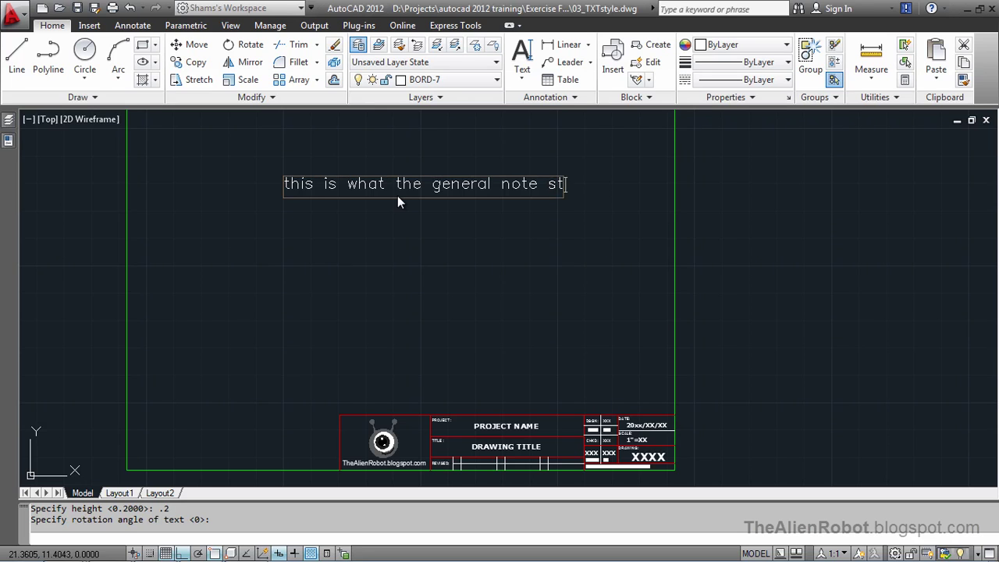
text(yle )
text(looks like.)
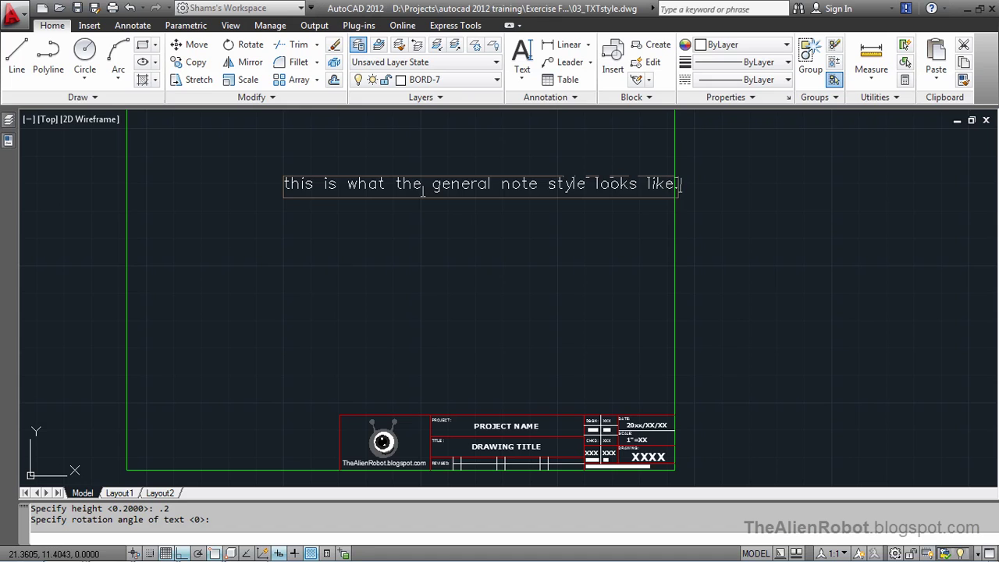
End the TEXT command so the general note sentence is placed near the border top.
key(Return)
key(Return)
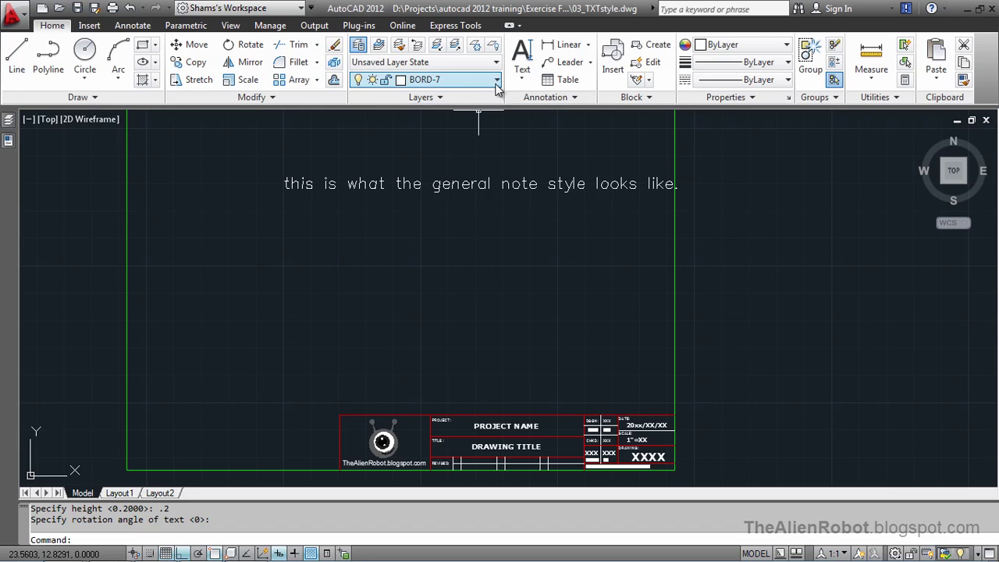
Make Titles the current text style from the Annotation style list.
click(572, 97)
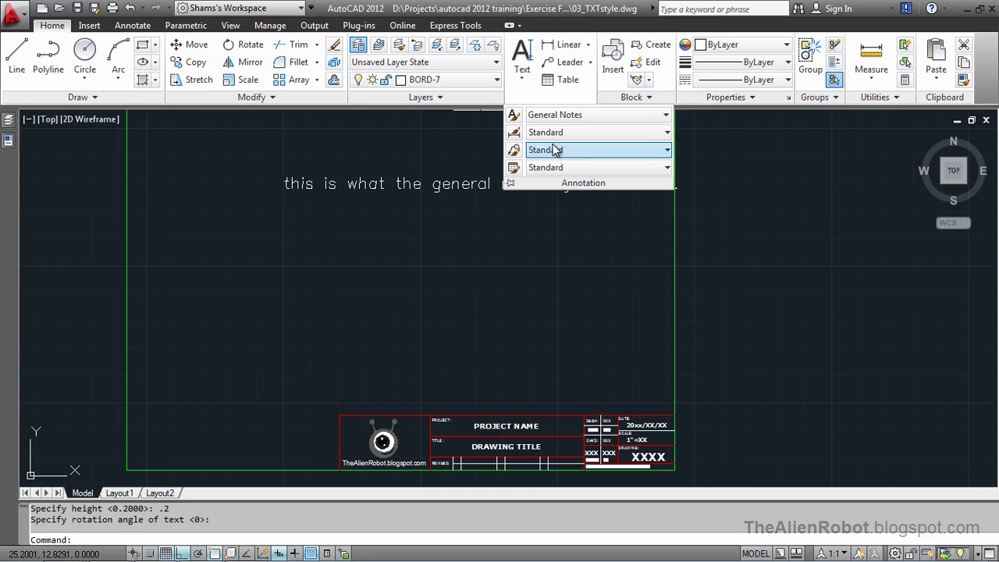
click(667, 115)
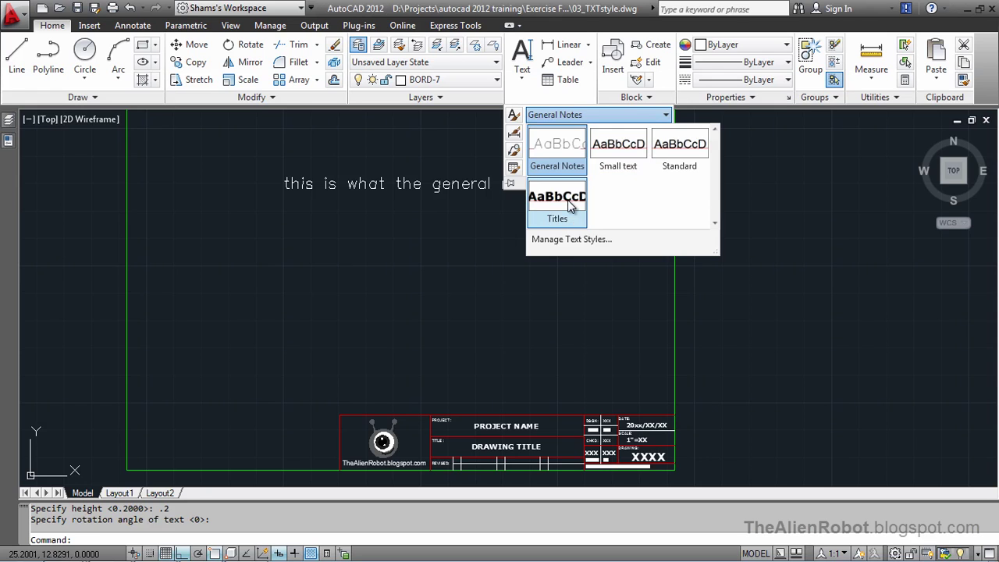
click(574, 209)
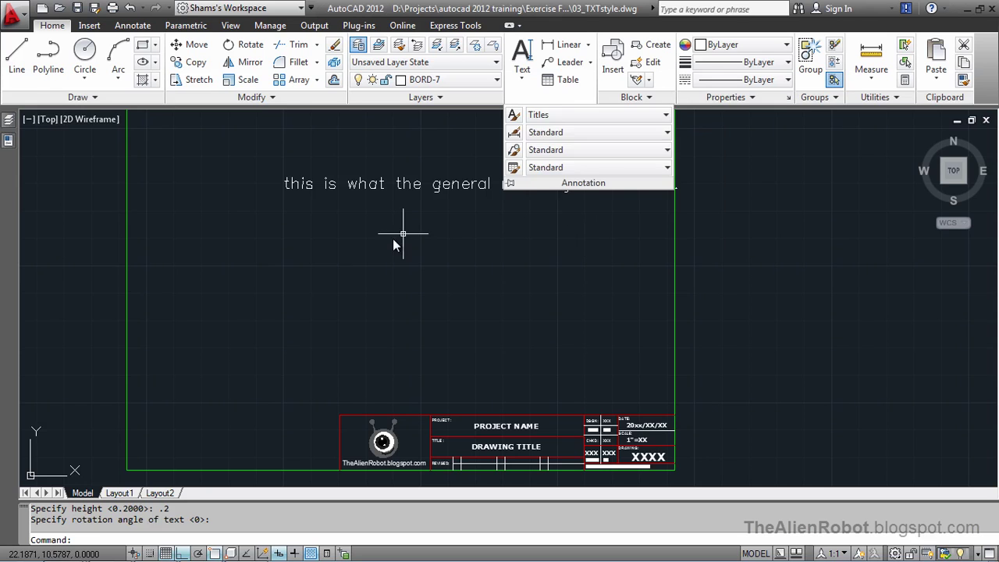
Restart single-line text with its start point just below the general note.
click(278, 240)
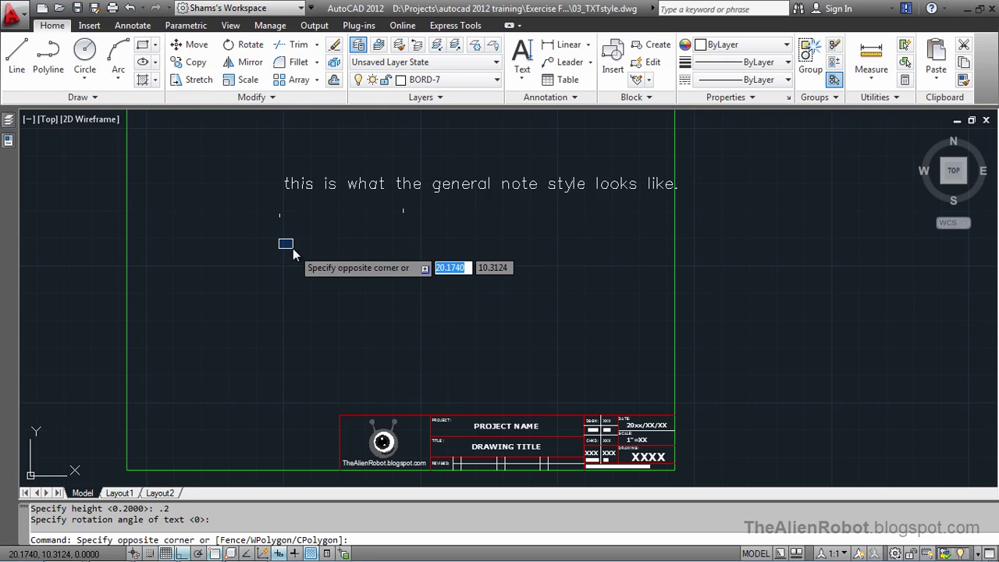
key(Escape)
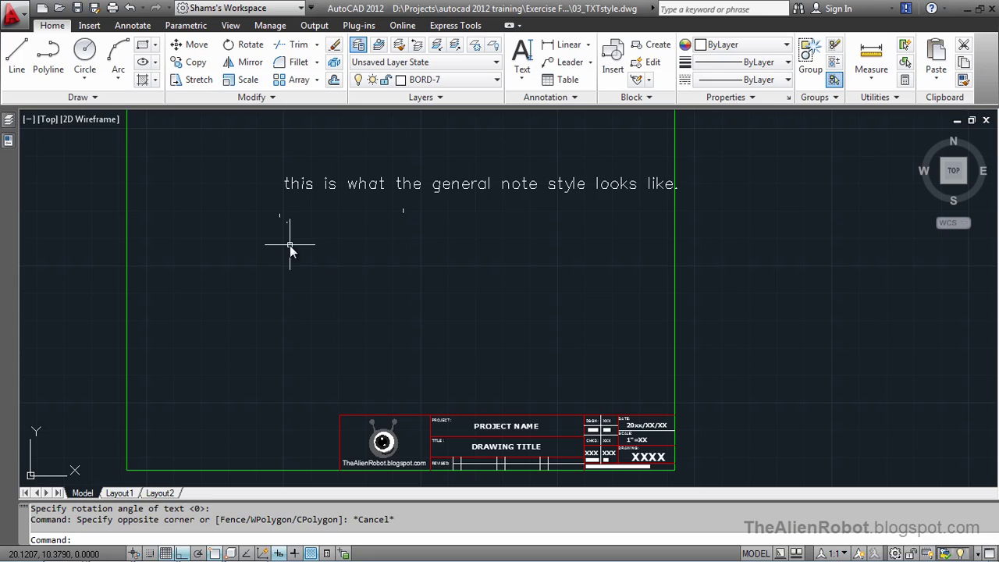
key(Return)
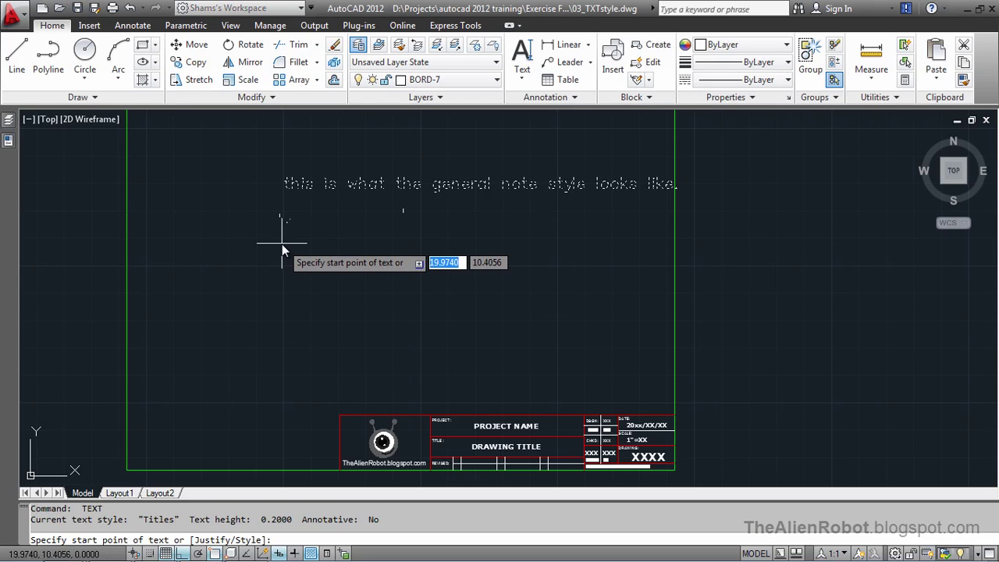
click(282, 243)
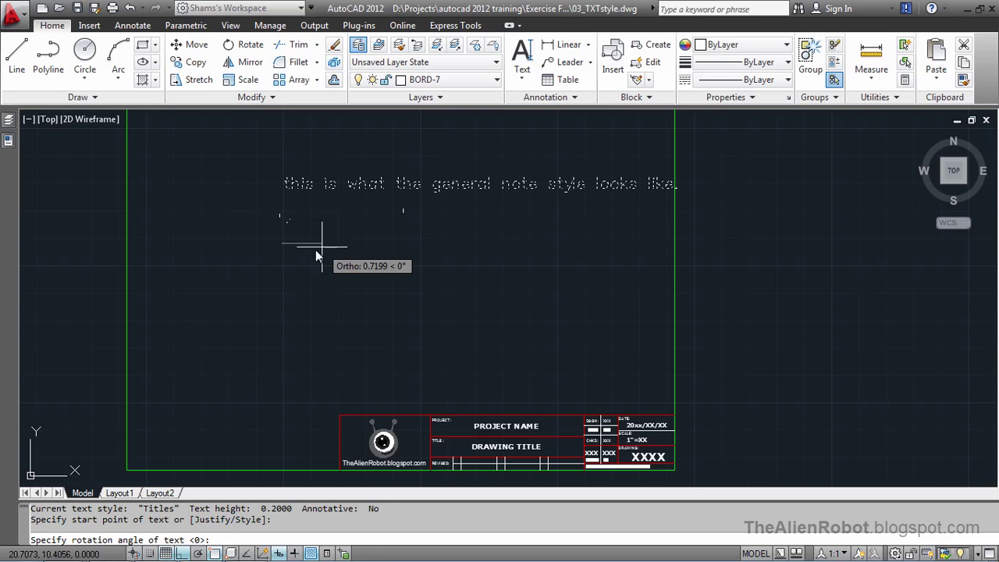
Write 'this is what the titles style looks like.' at 0 rotation and finish the text command.
click(362, 246)
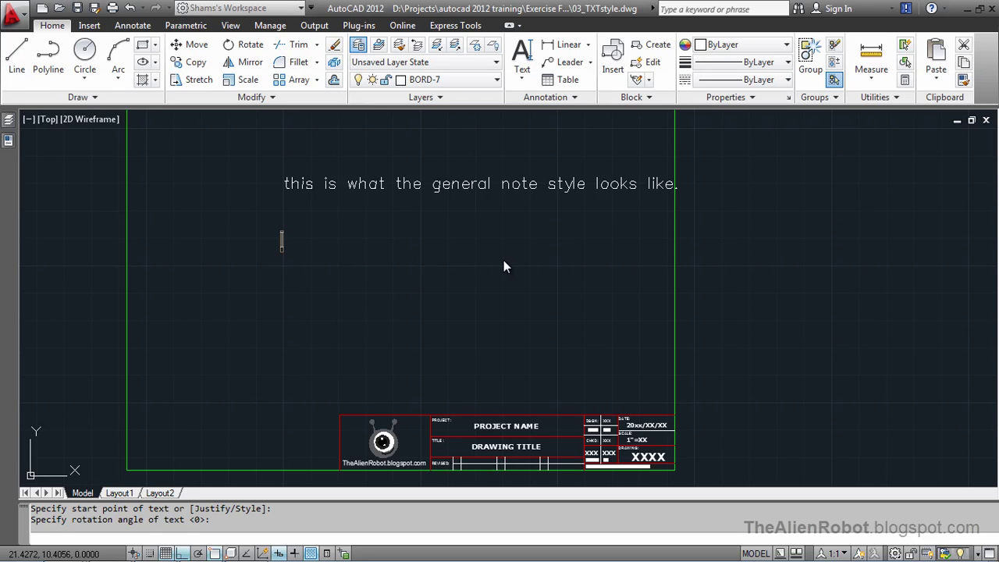
text(this )
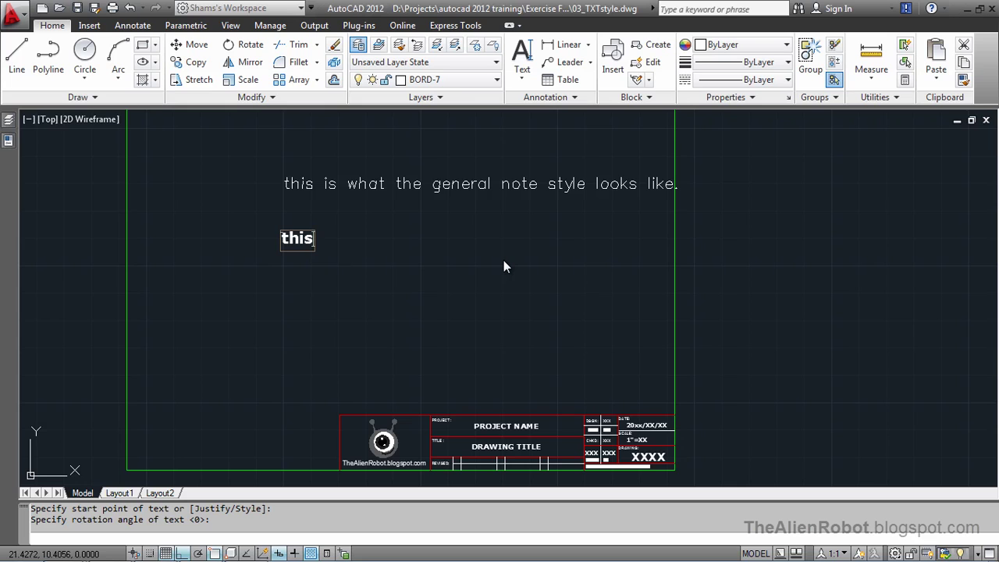
text(is )
text(what the)
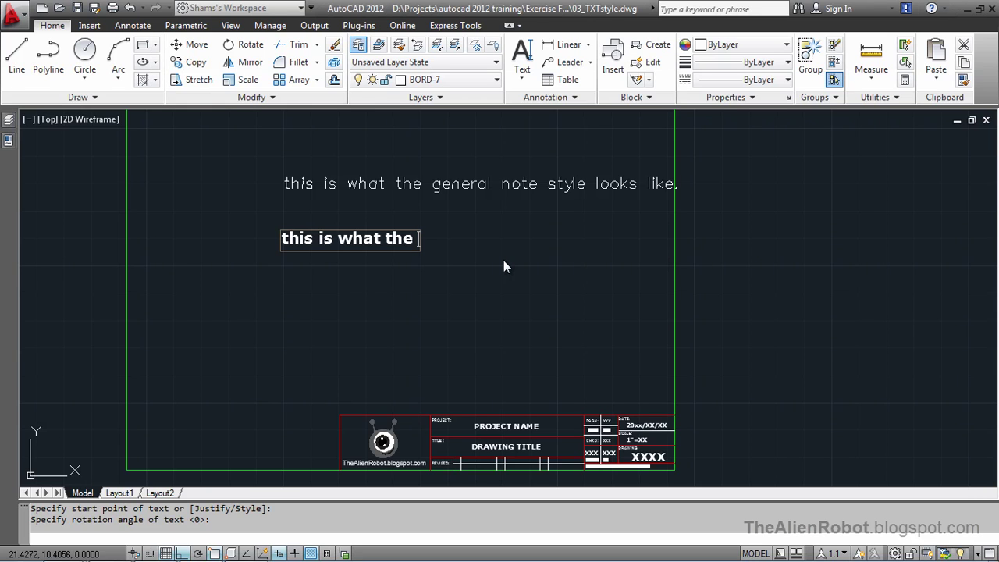
text(t)
text(itles )
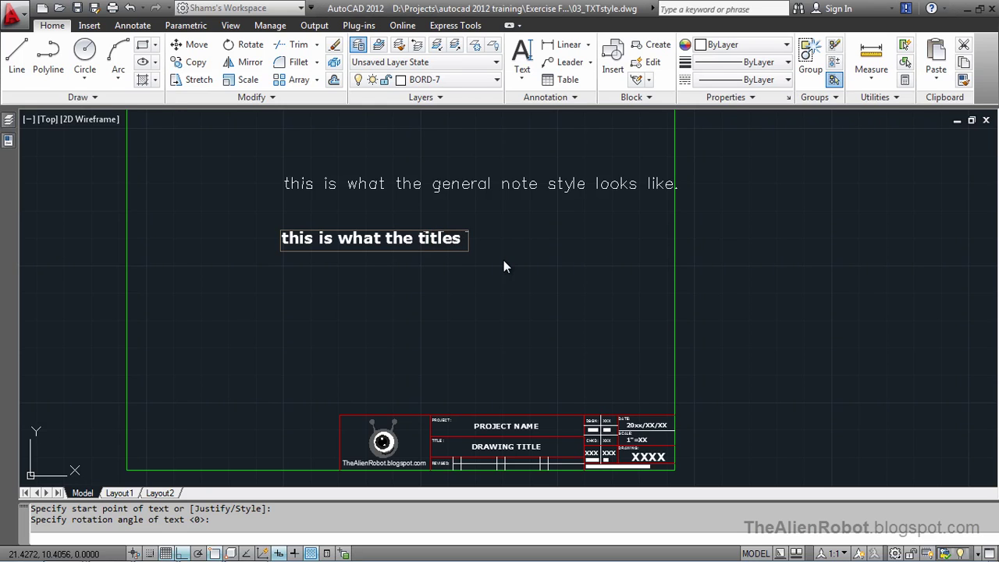
text(style )
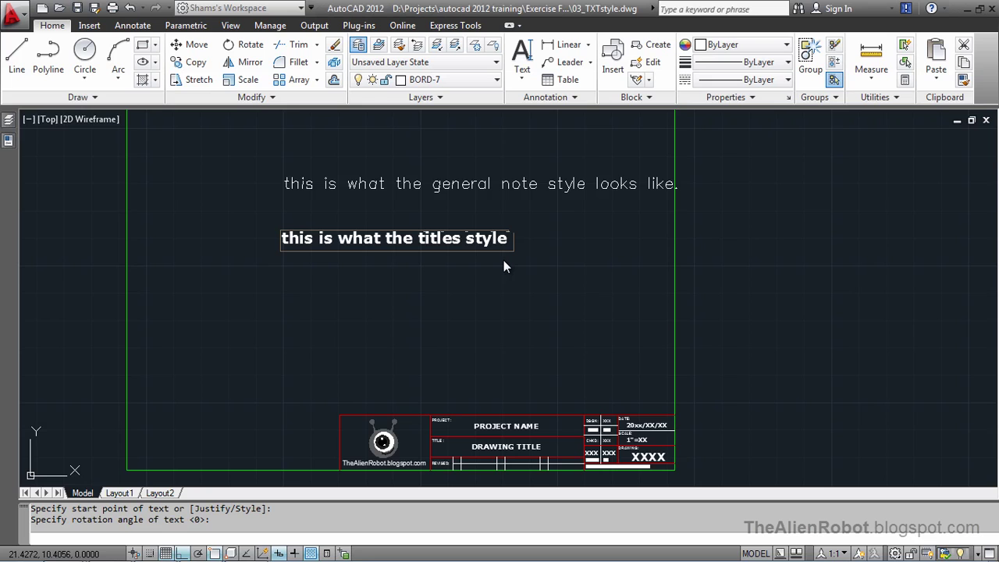
text(looks l)
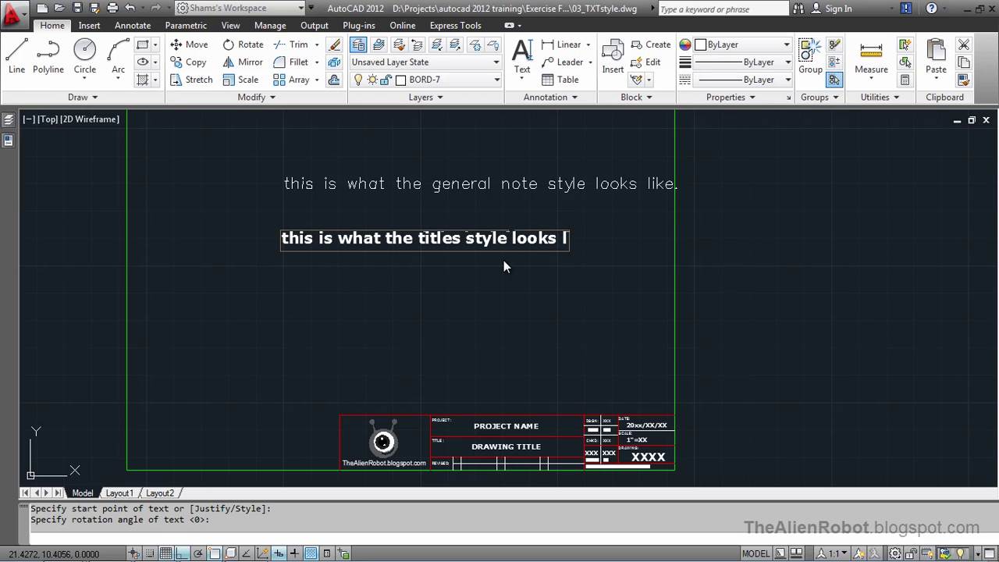
text(ike.)
key(BackSpace)
key(Return)
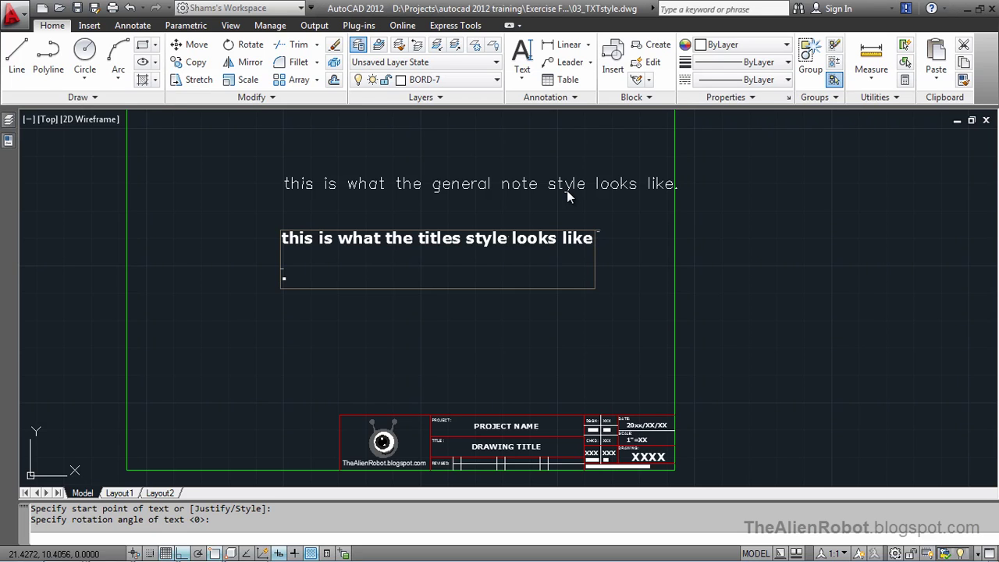
key(BackSpace)
text(.)
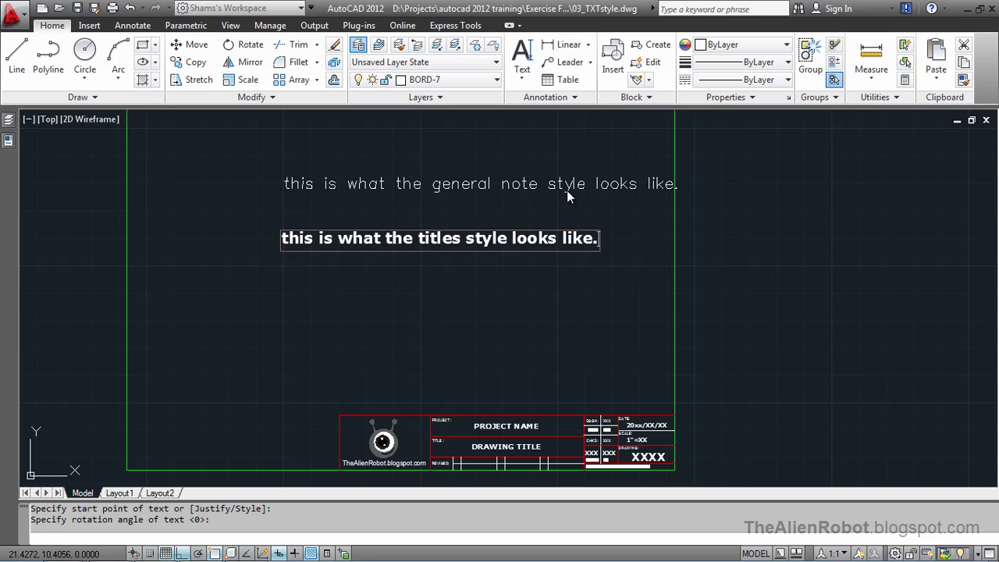
key(Return)
key(Return)
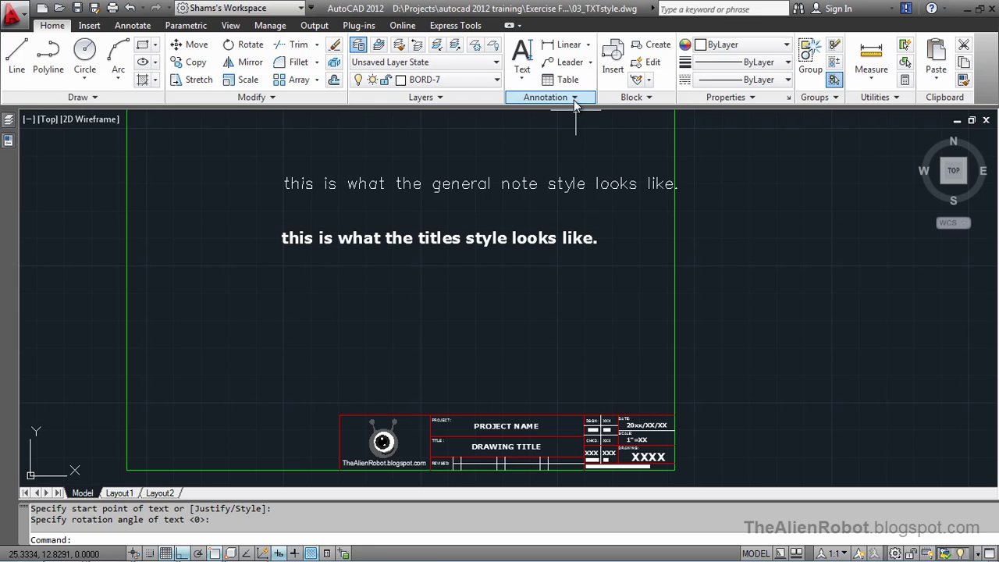
Change the Titles text style's font style to Bold Italic and apply it.
click(574, 100)
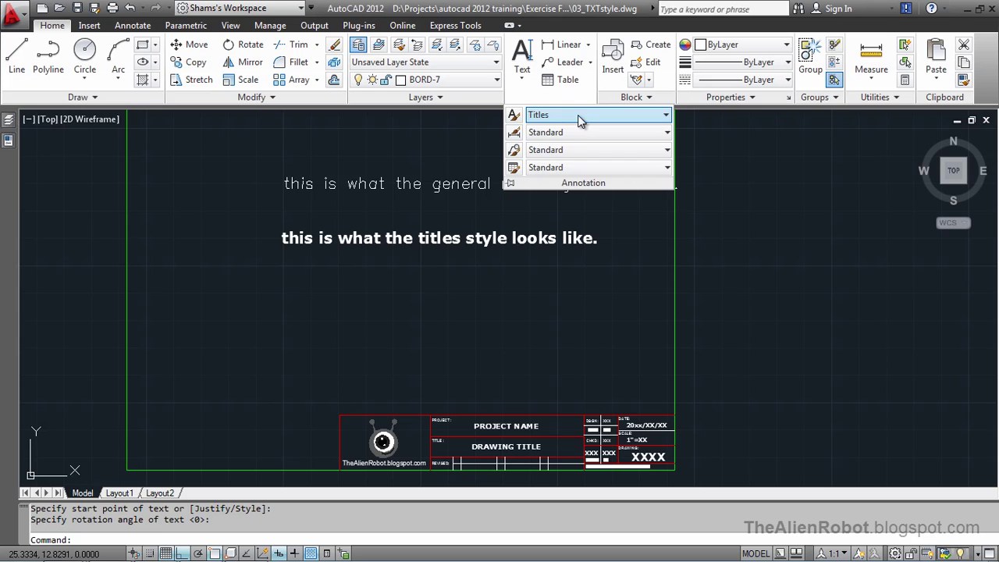
click(514, 116)
drag(491, 141, 524, 151)
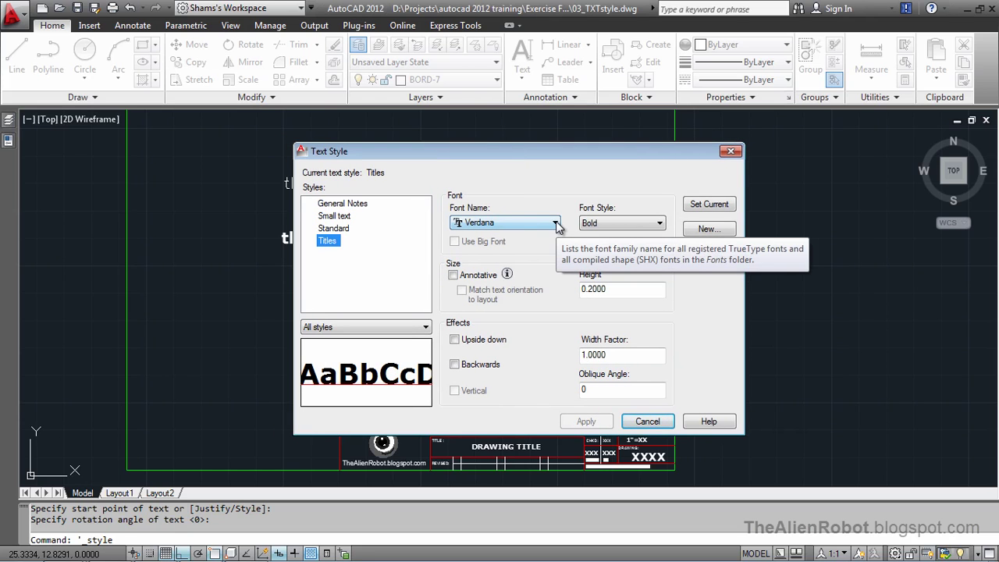
click(661, 224)
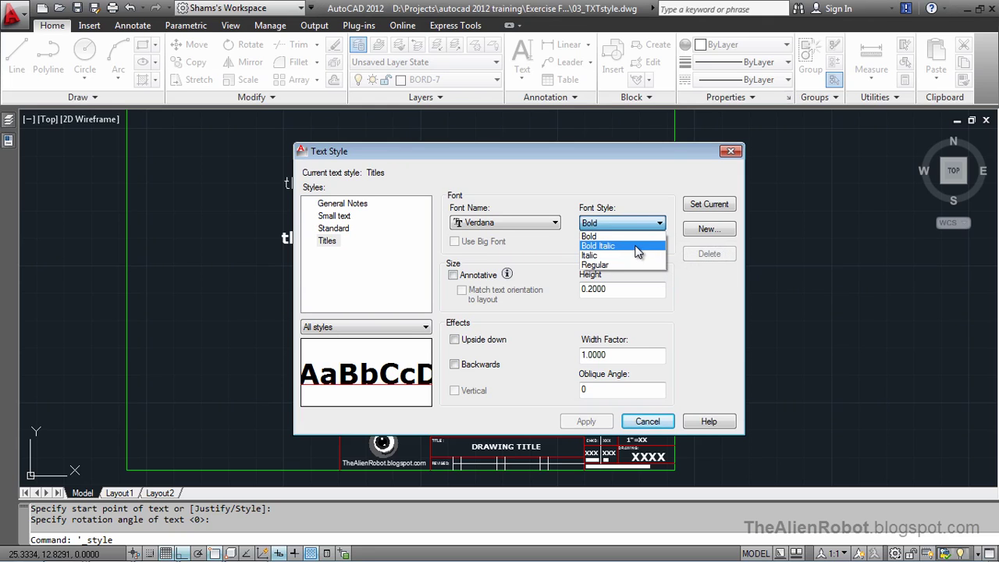
click(638, 247)
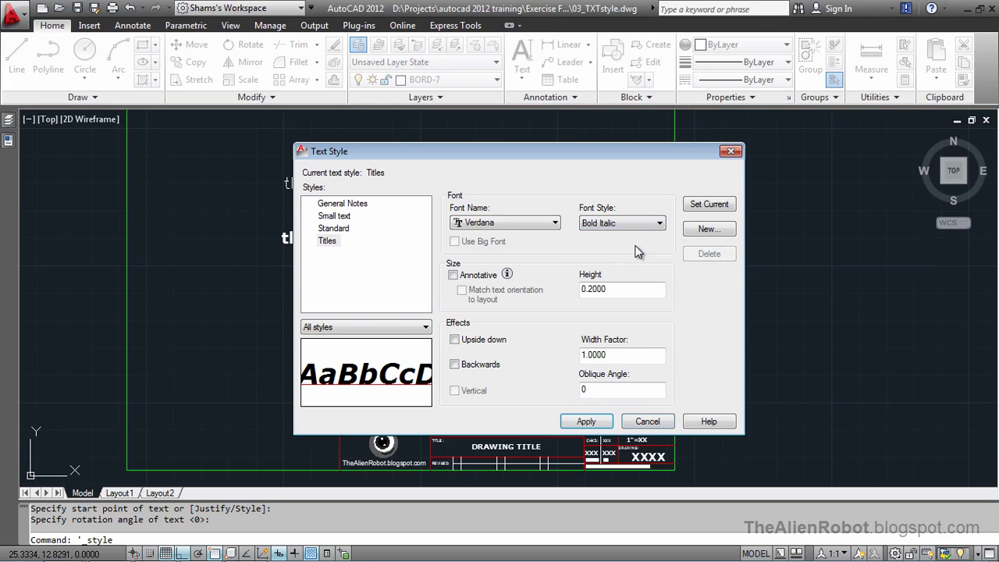
click(605, 422)
click(641, 422)
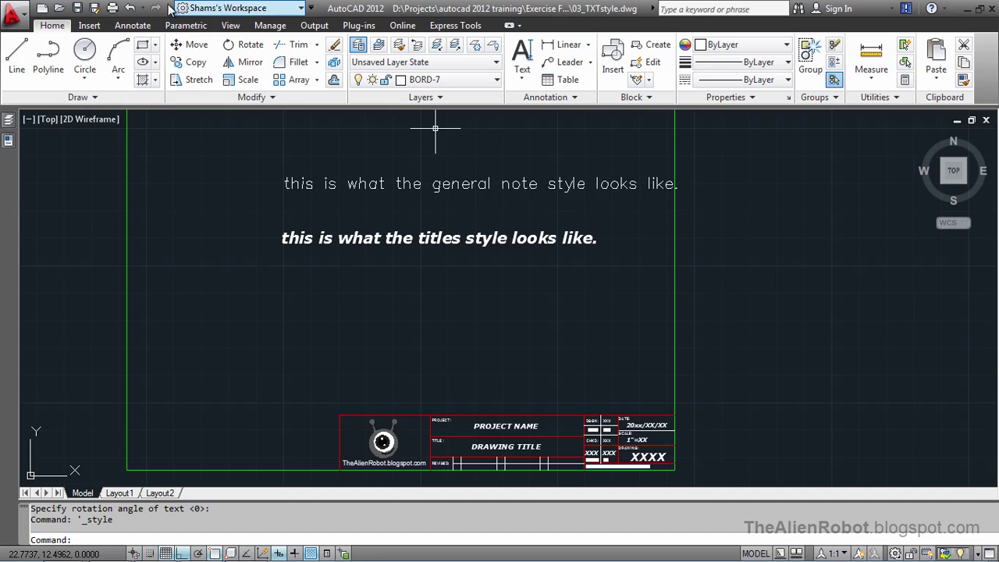
After an undo and redo, set the Titles style font to Times New Roman and apply it.
click(128, 8)
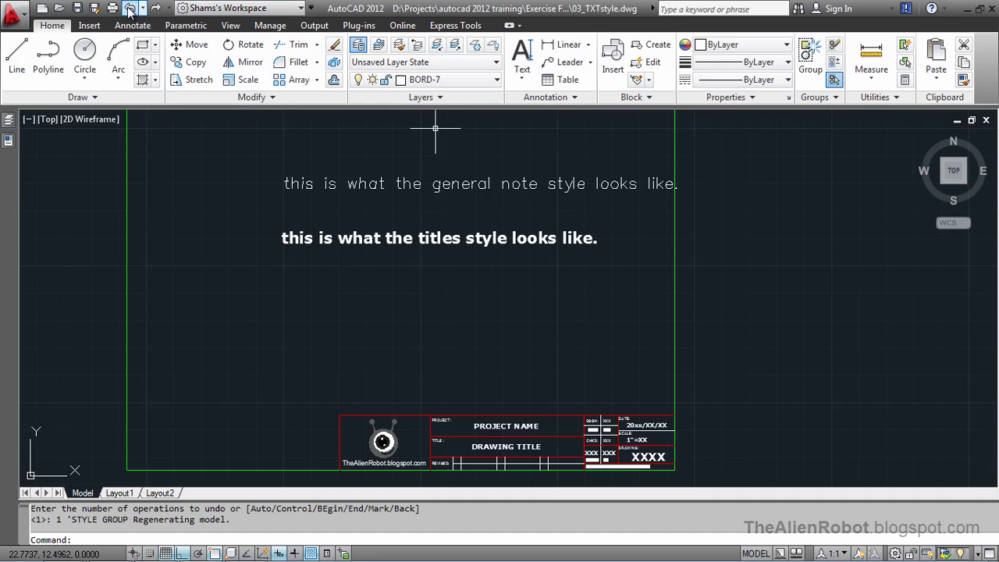
click(155, 8)
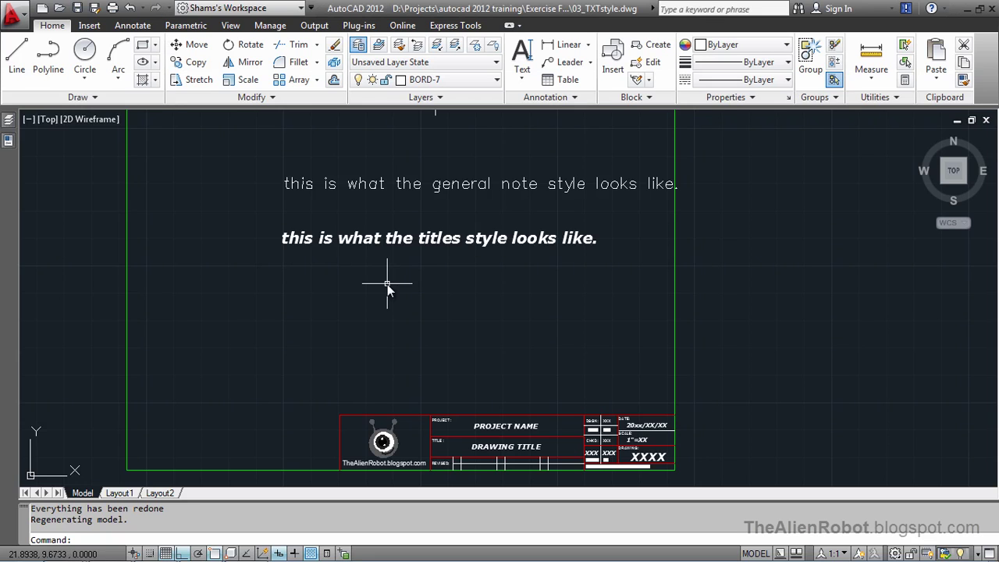
click(578, 97)
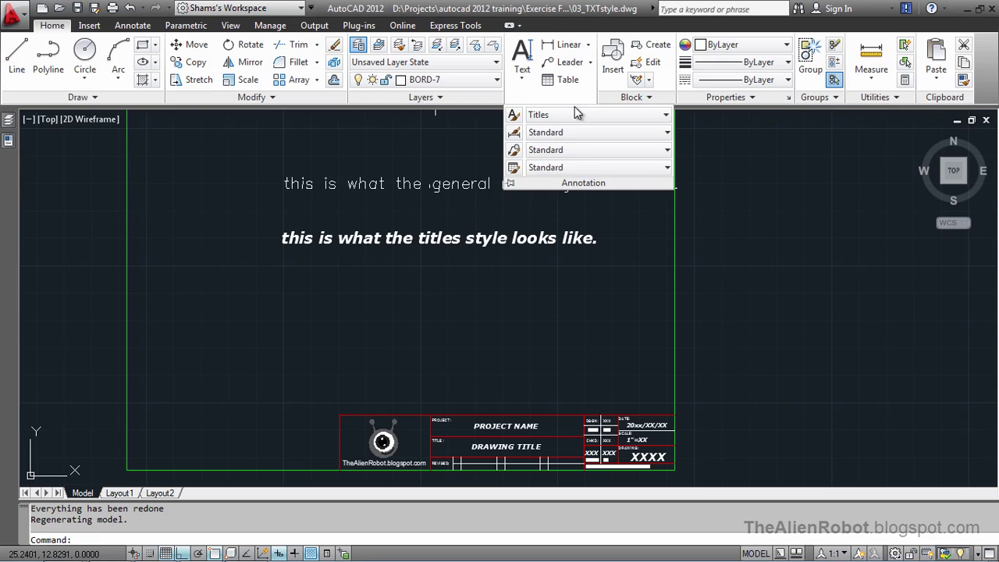
click(514, 116)
click(534, 216)
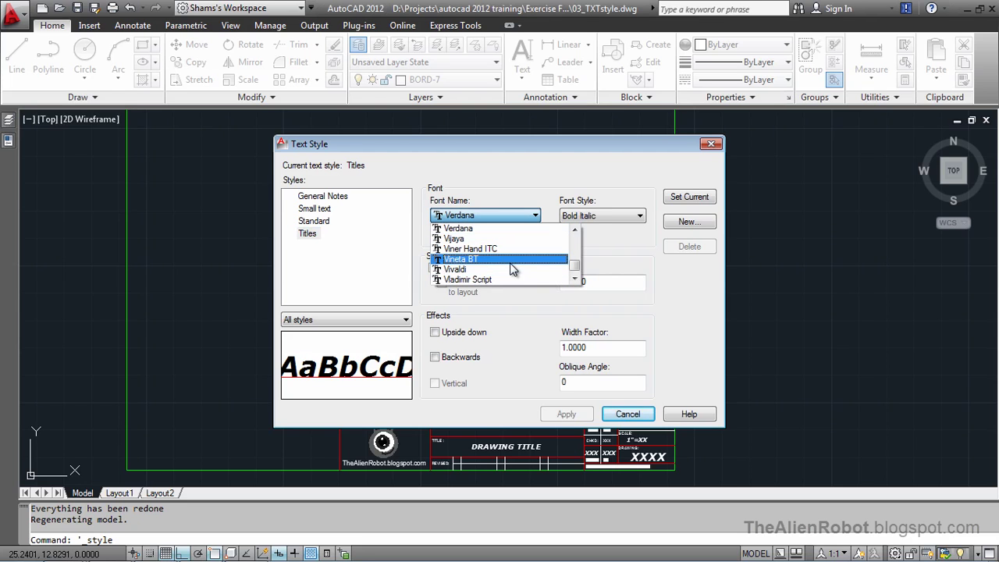
key(t)
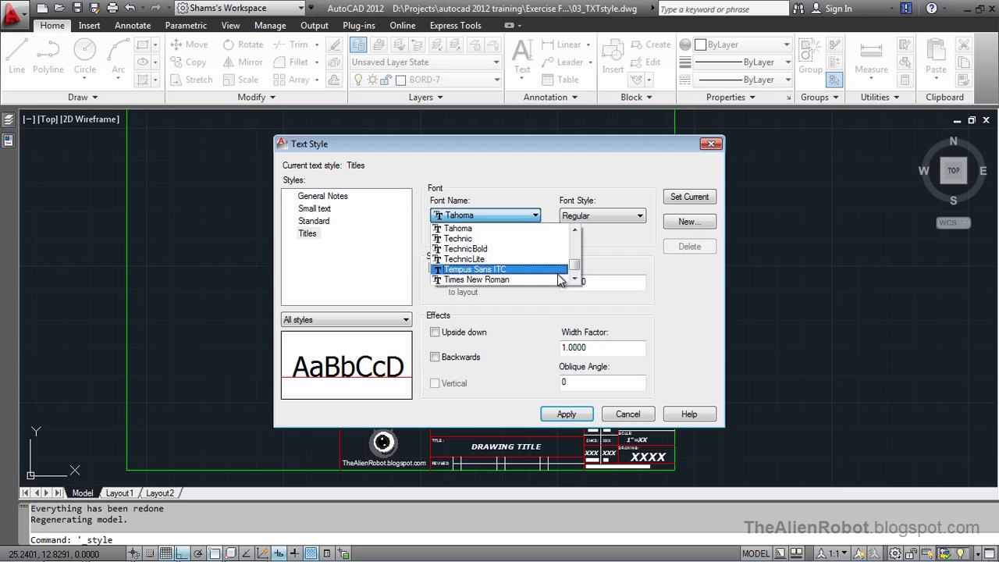
click(529, 280)
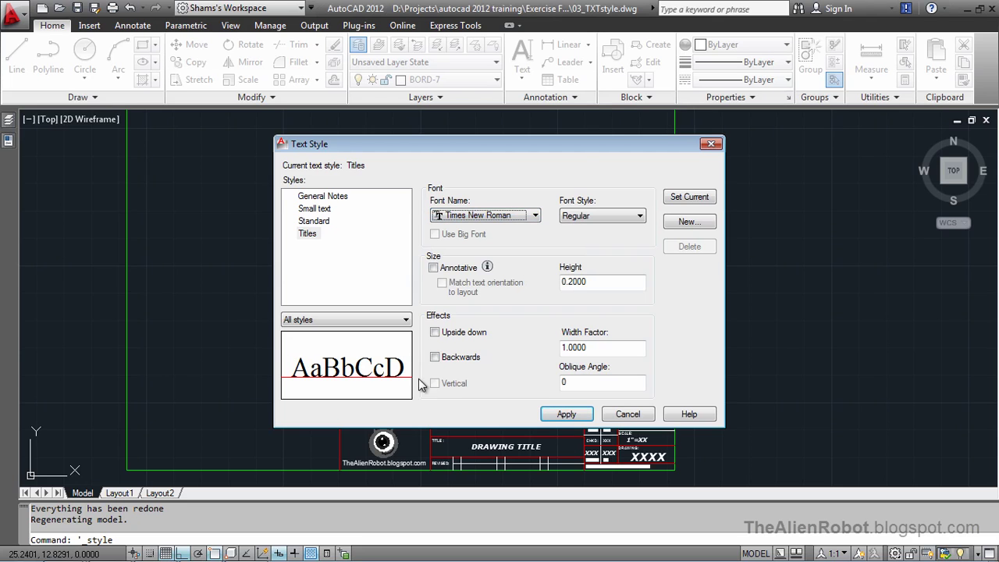
click(548, 415)
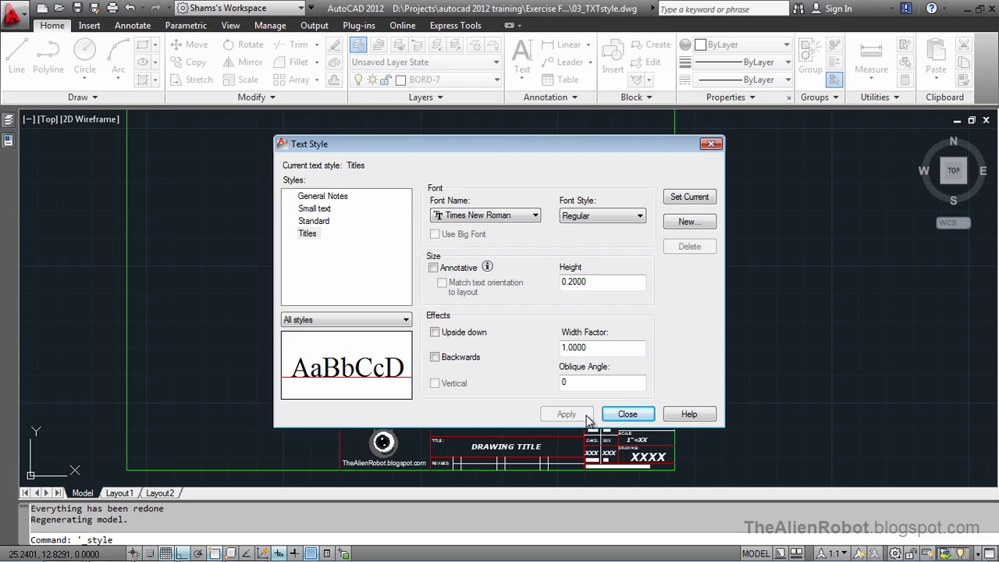
click(626, 415)
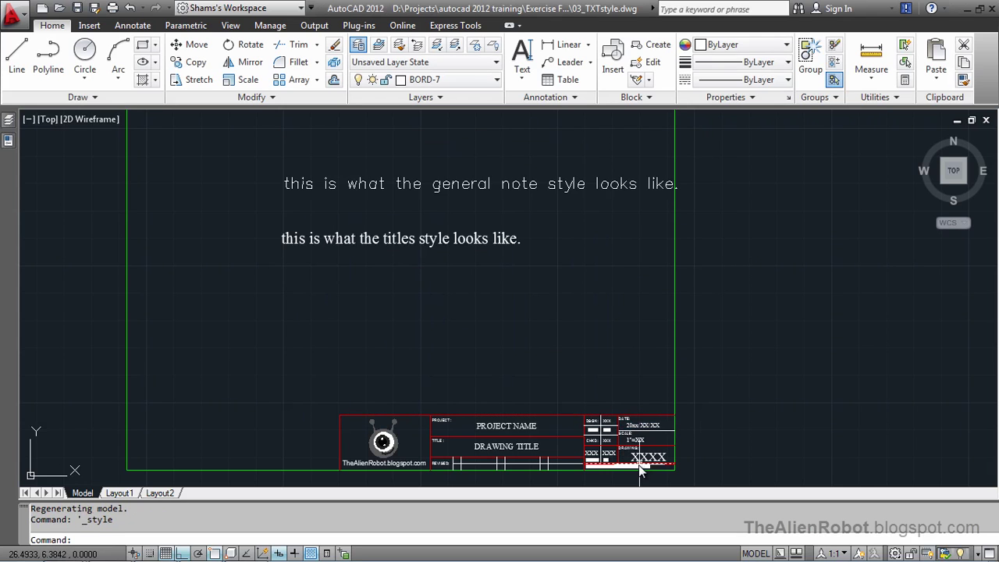